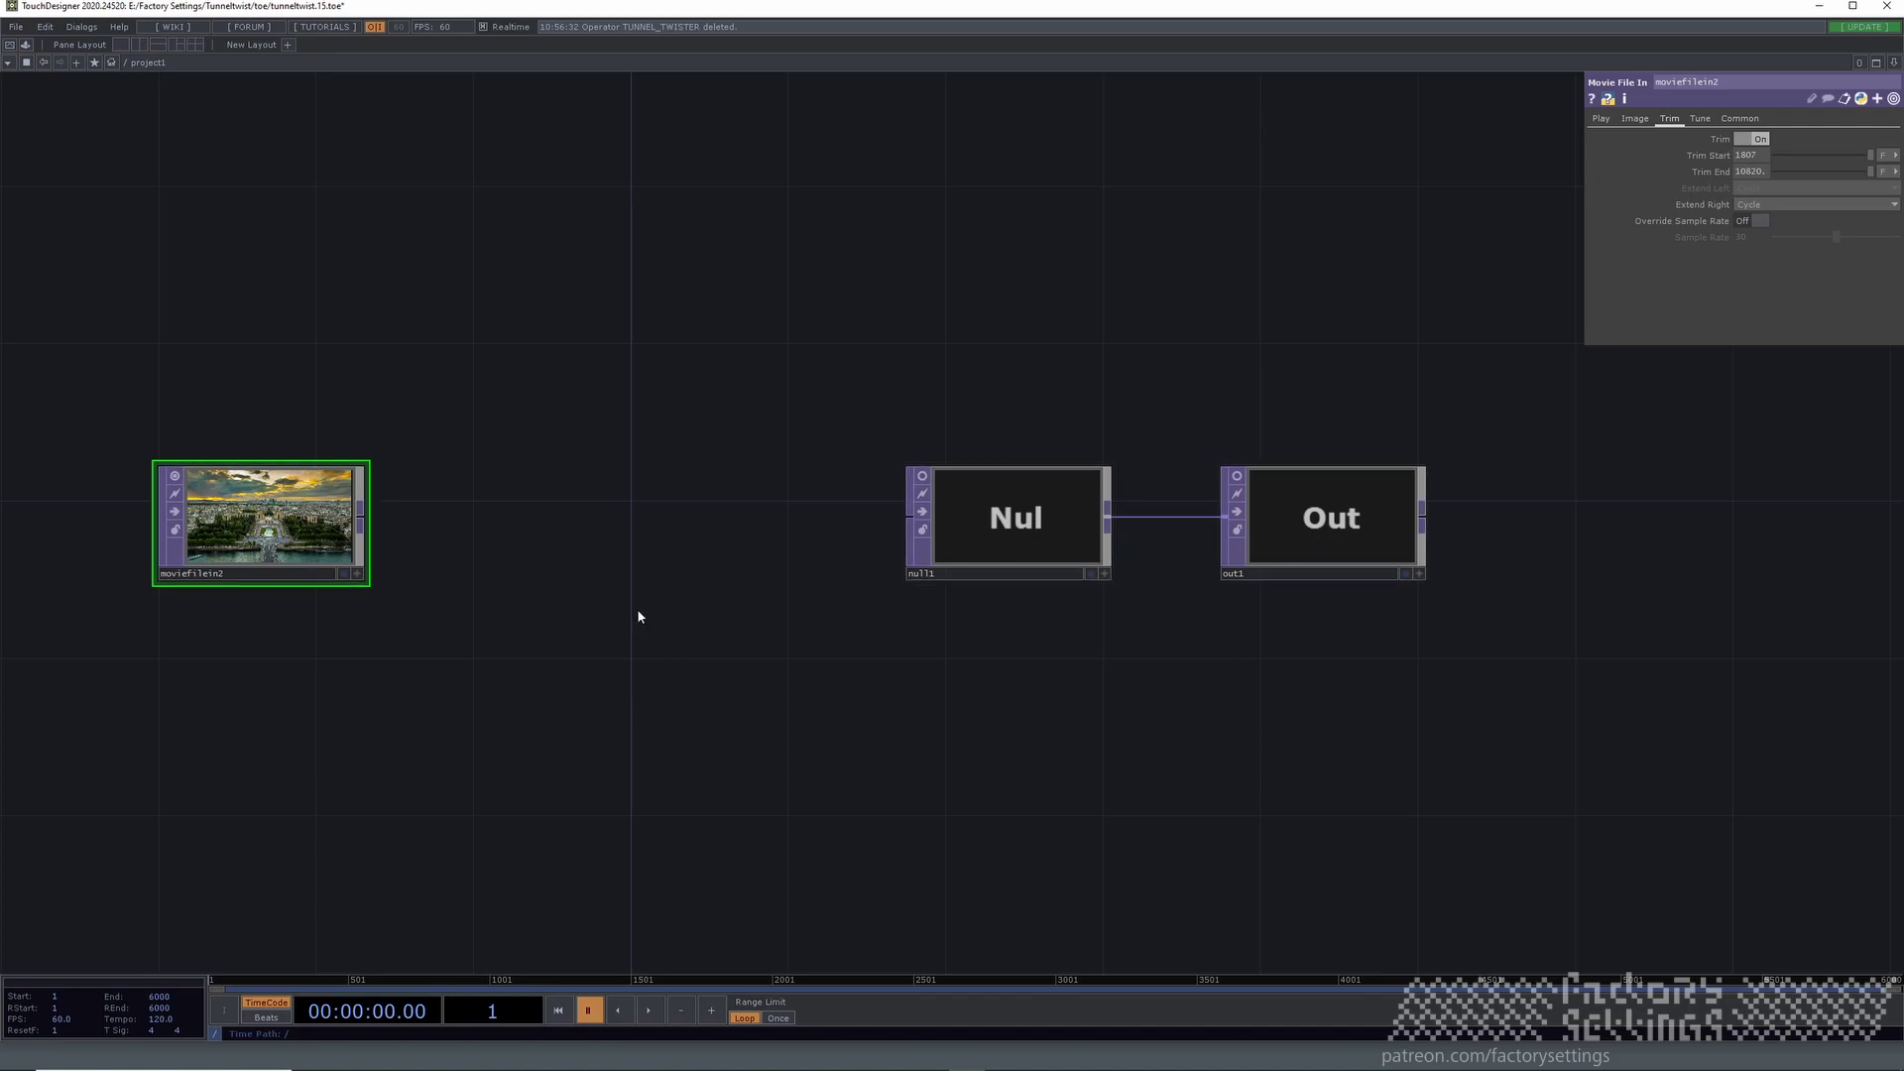
# Insert TUNNEL_TWISTER from the Palette's My Components between moviefilein2 and null1.
pyautogui.click(26, 44)
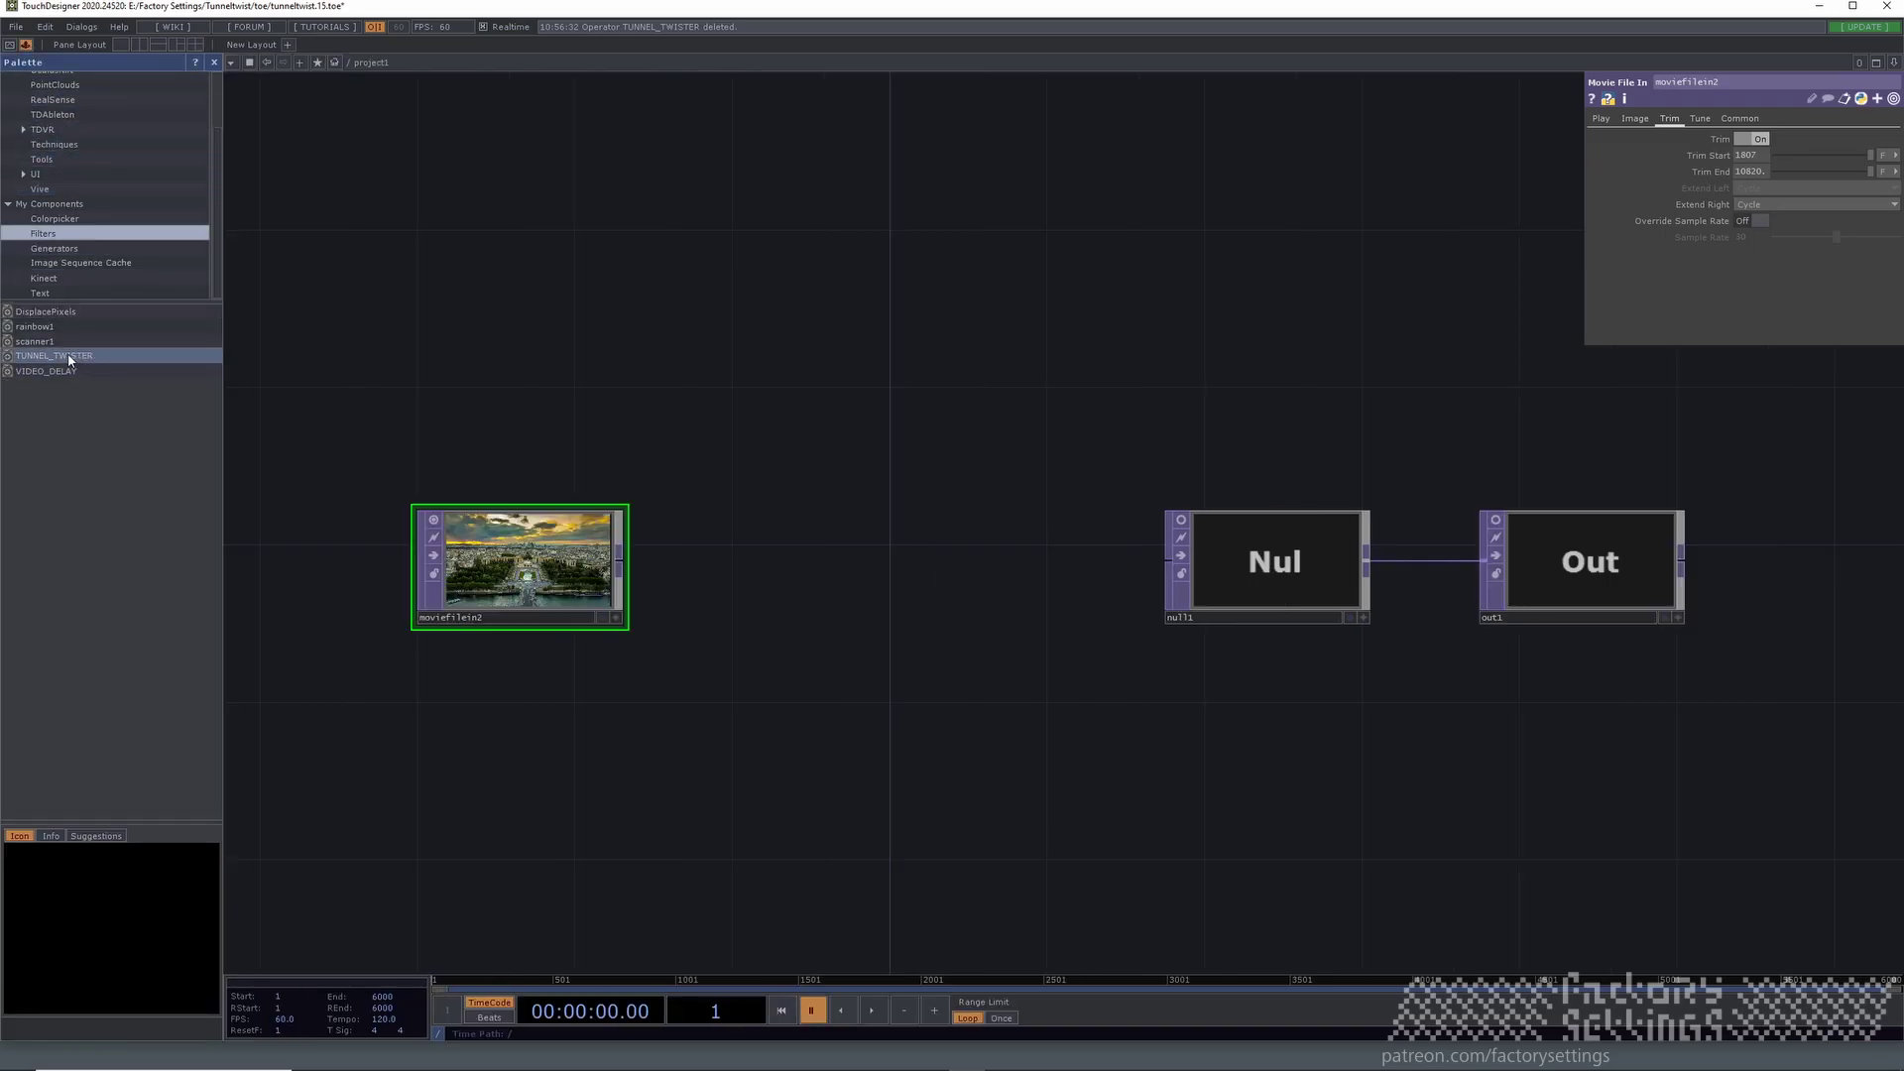
pyautogui.click(860, 598)
pyautogui.moveTo(962, 520); pyautogui.dragTo(864, 585)
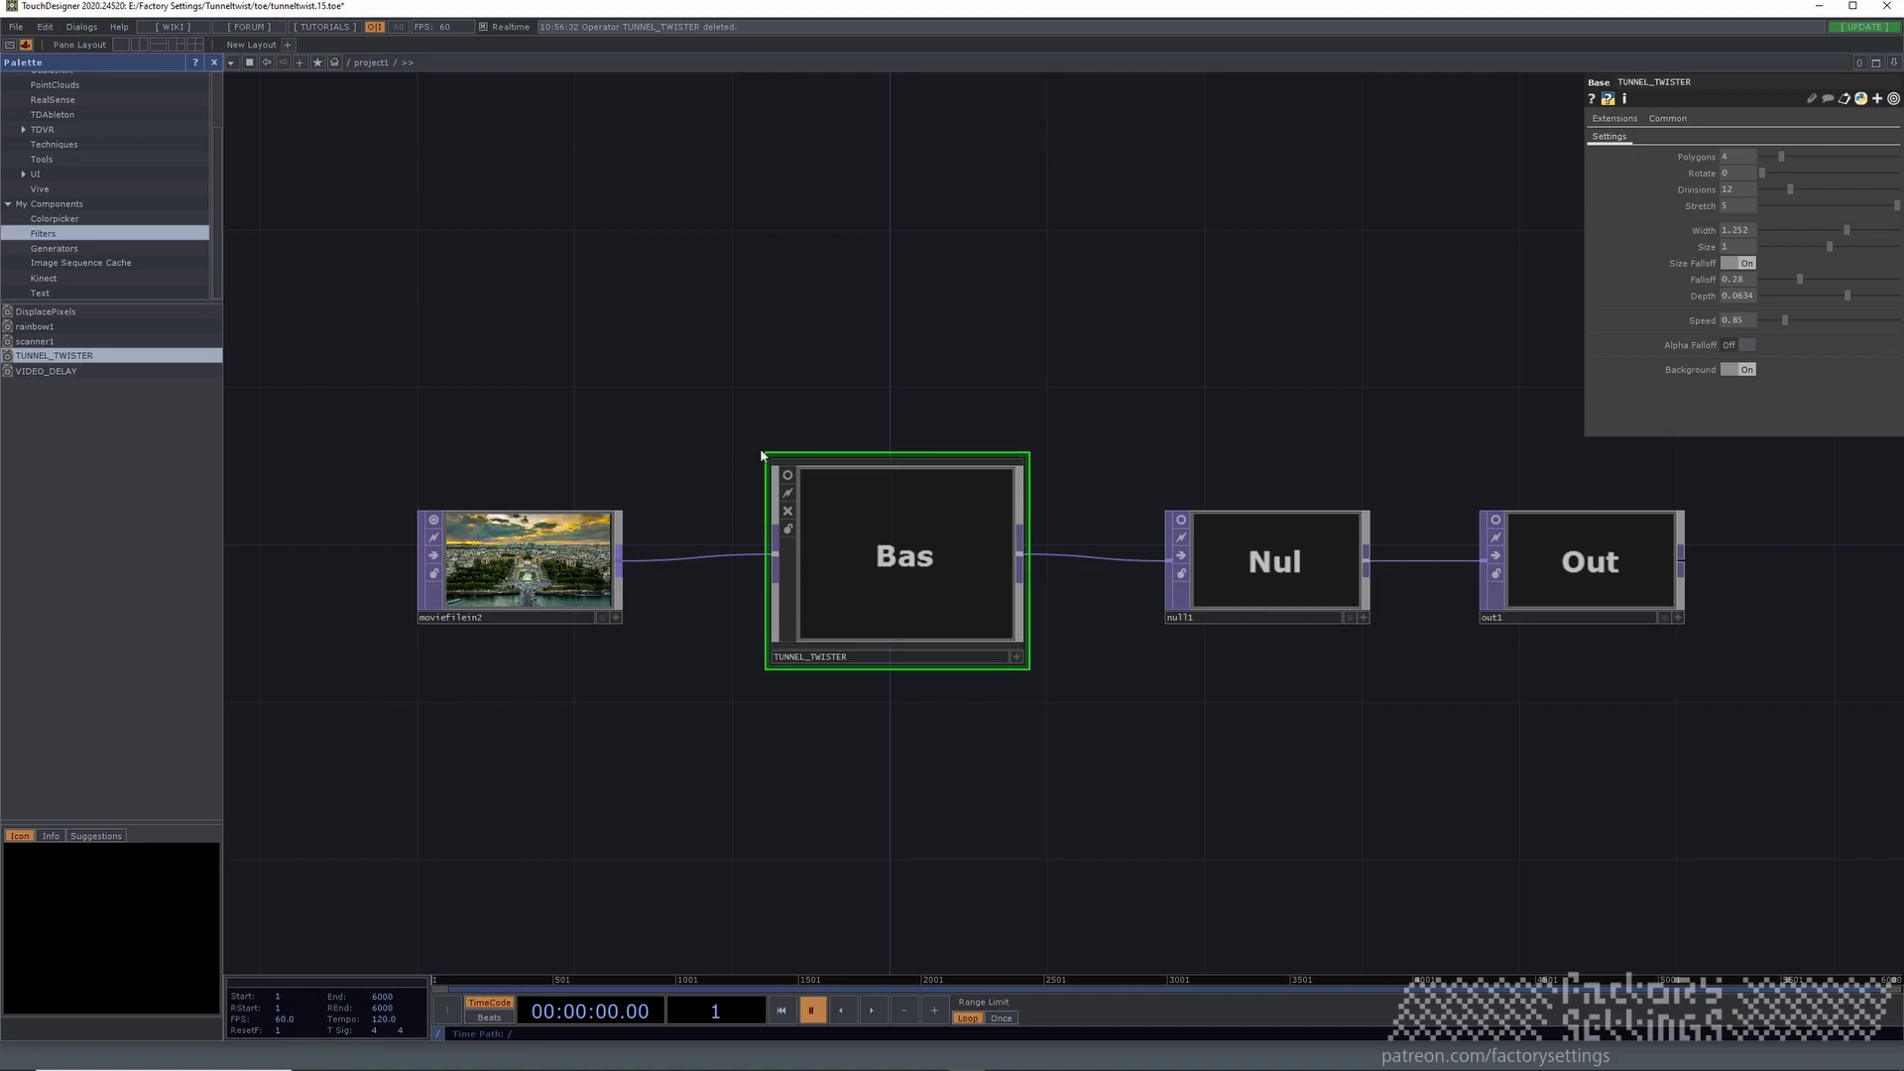
pyautogui.click(214, 62)
pyautogui.scroll(5, 1017, 263)
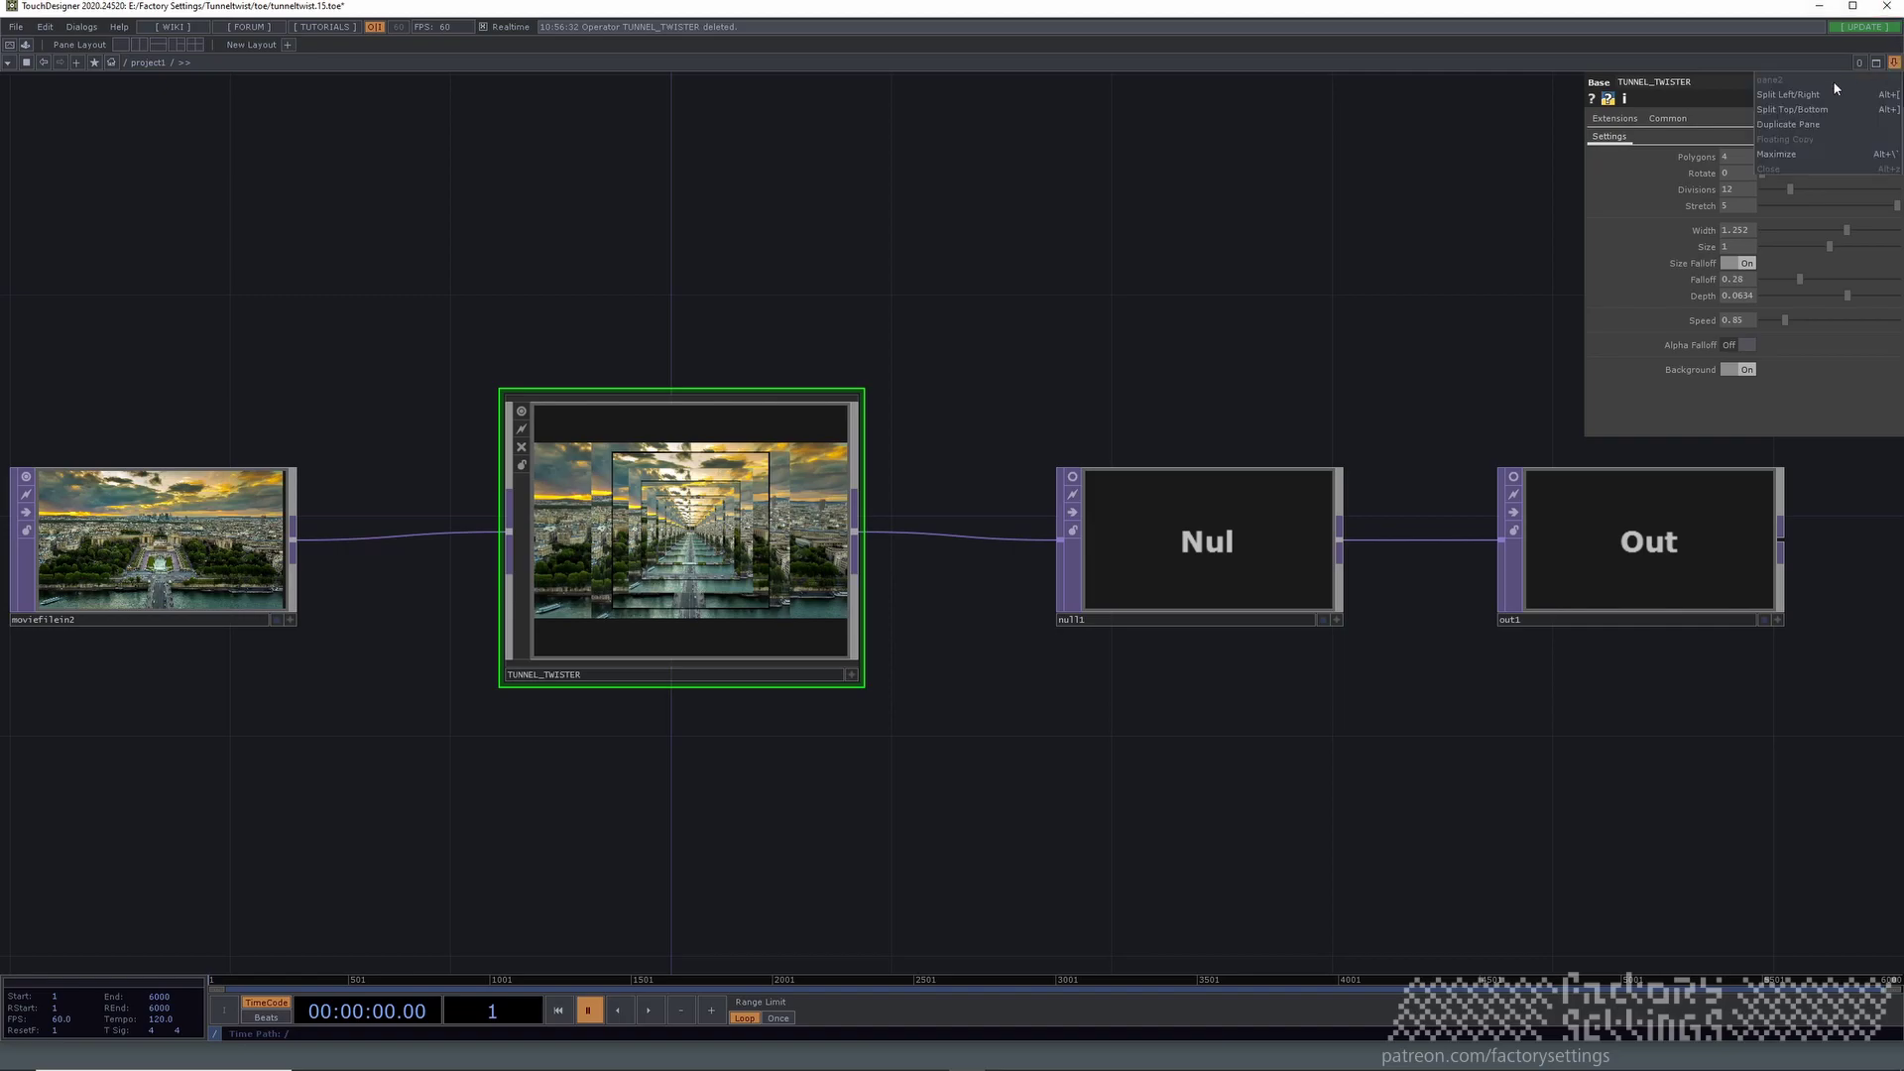
# Split the workspace left/right, widen the right pane and make it a Panel viewer.
pyautogui.click(1828, 96)
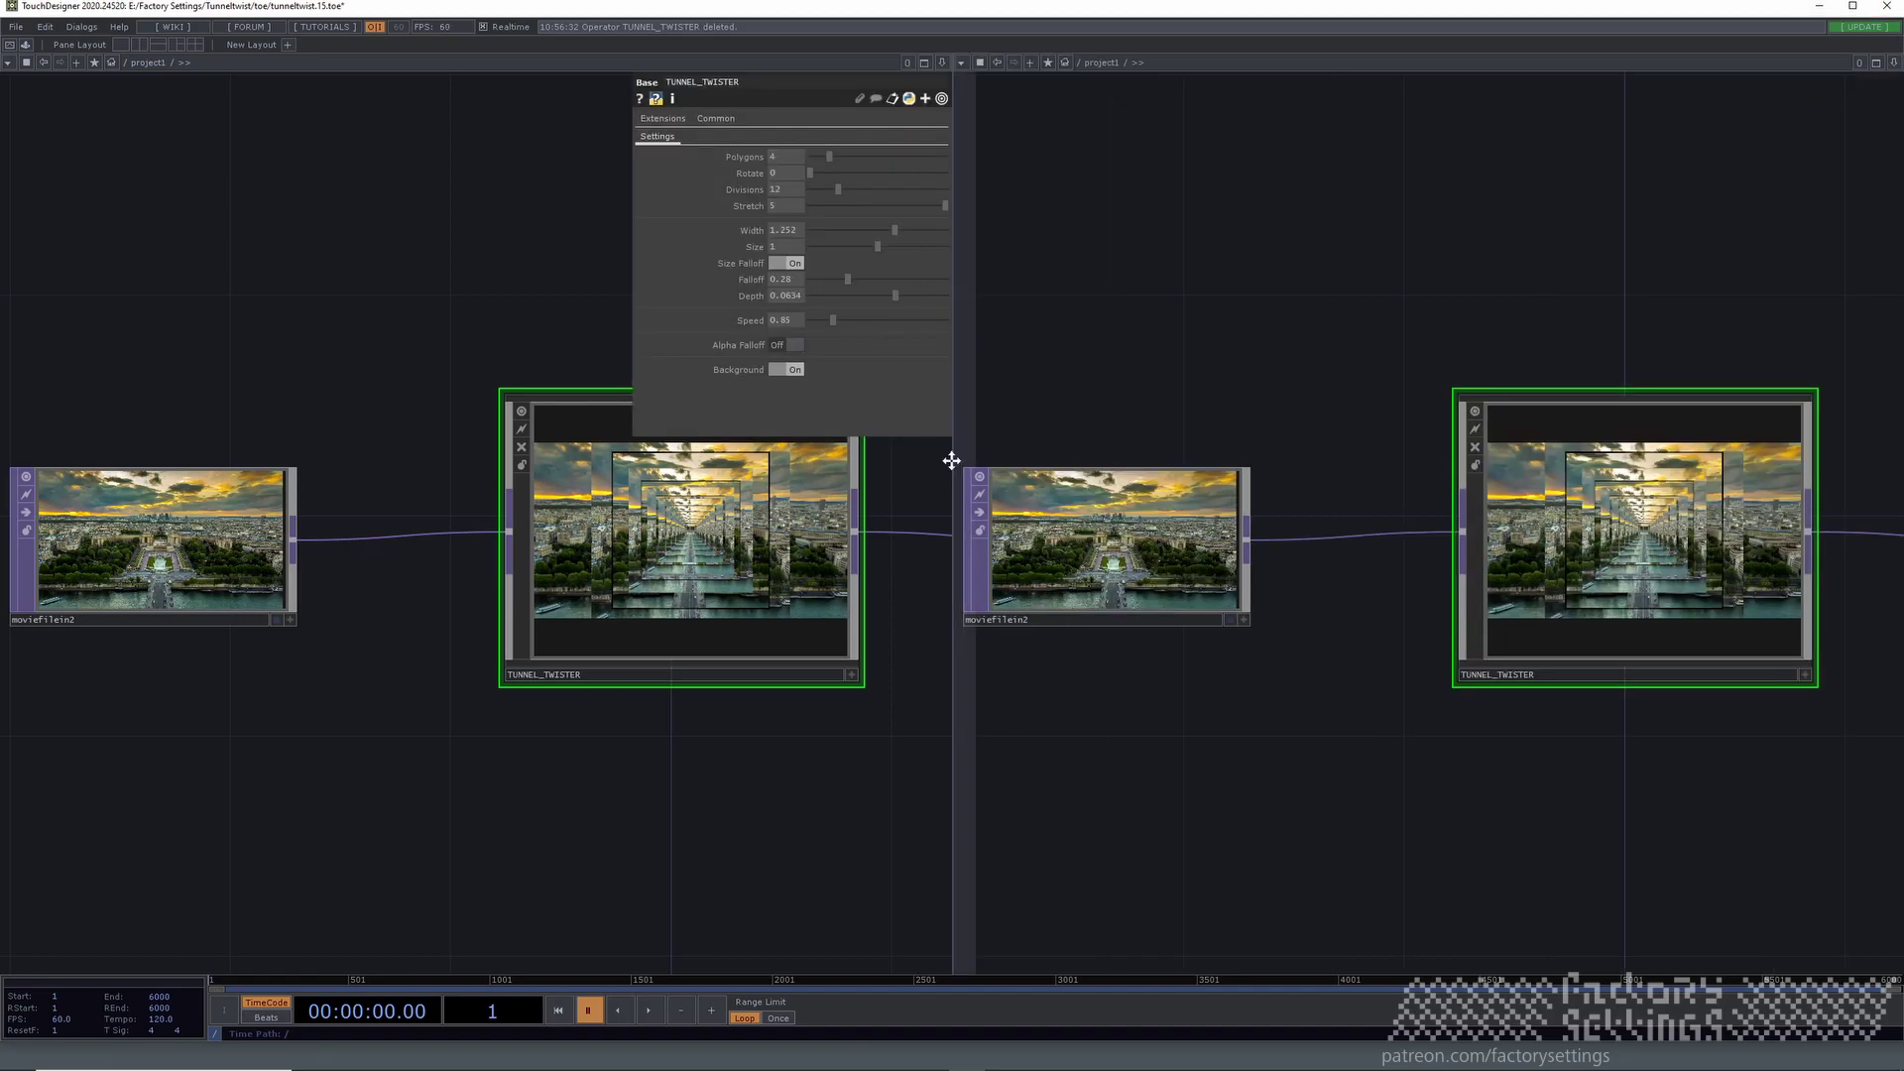
pyautogui.moveTo(948, 458); pyautogui.dragTo(539, 458)
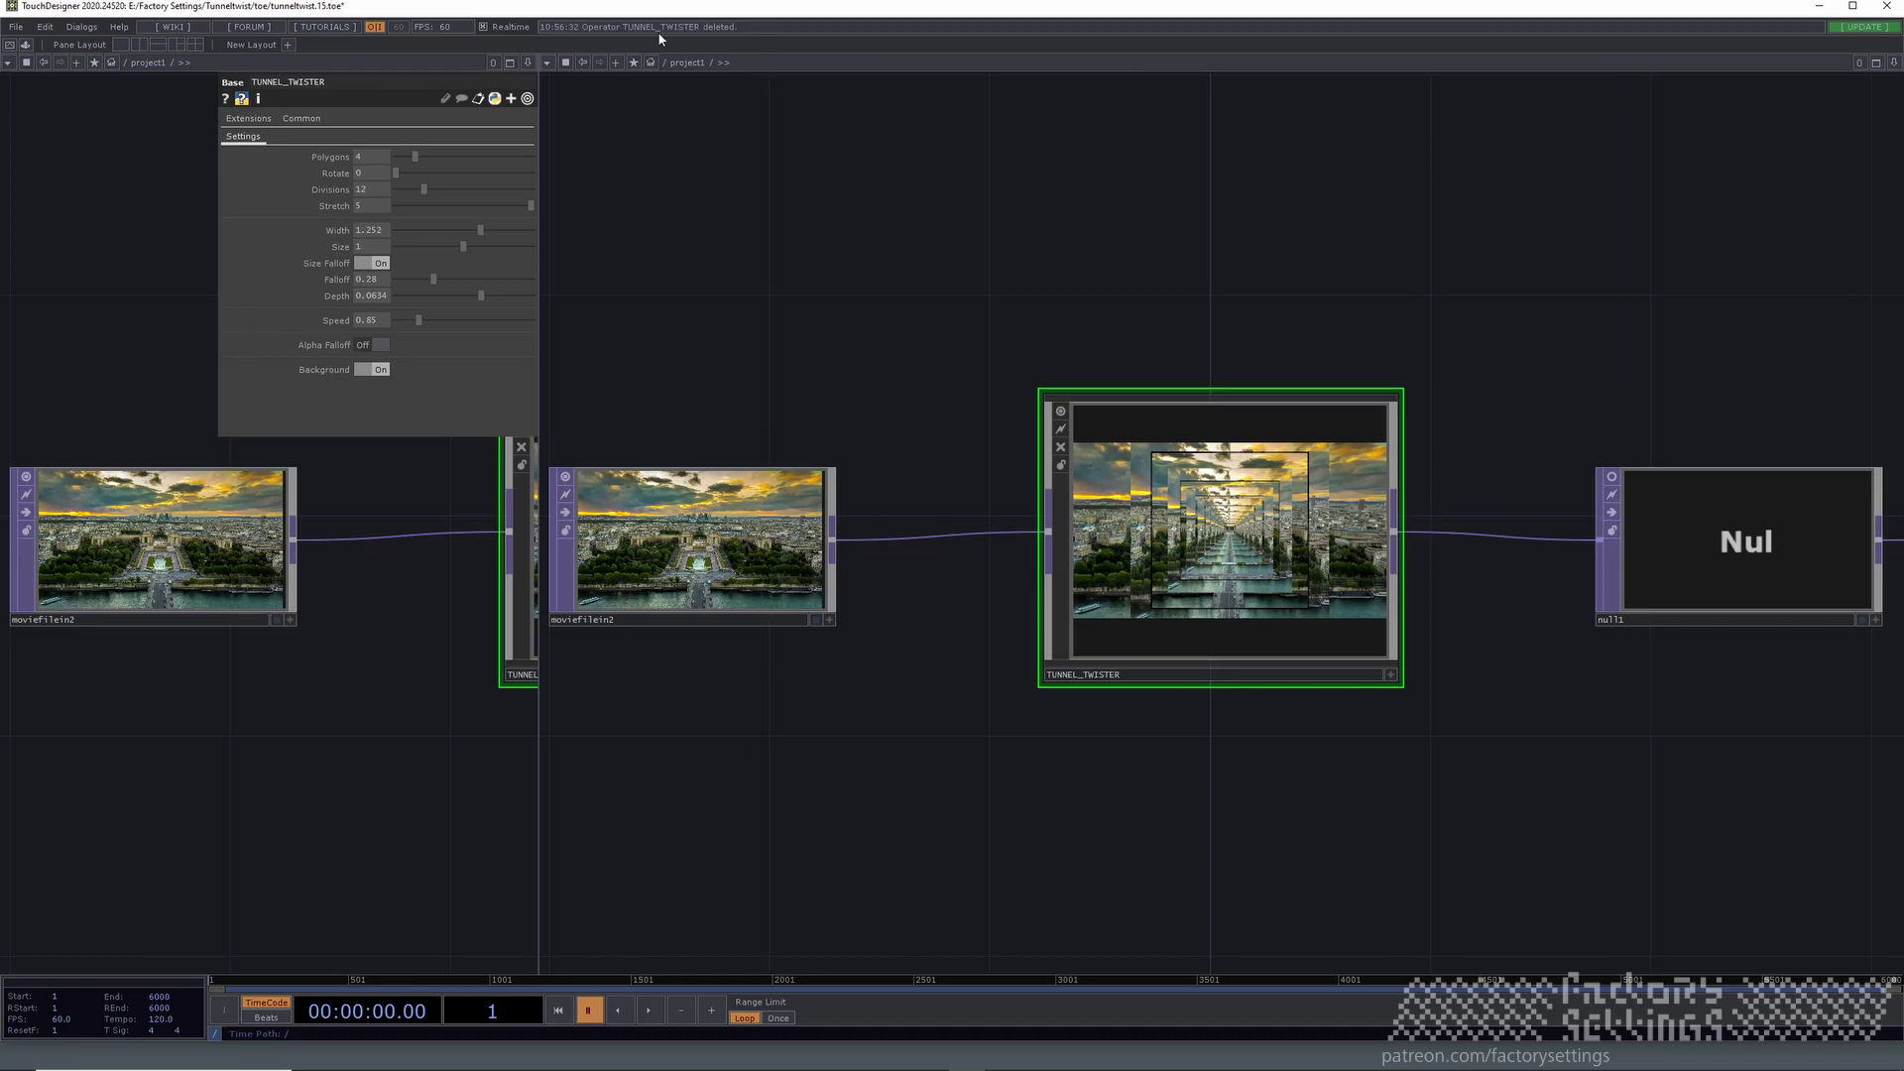
pyautogui.click(585, 96)
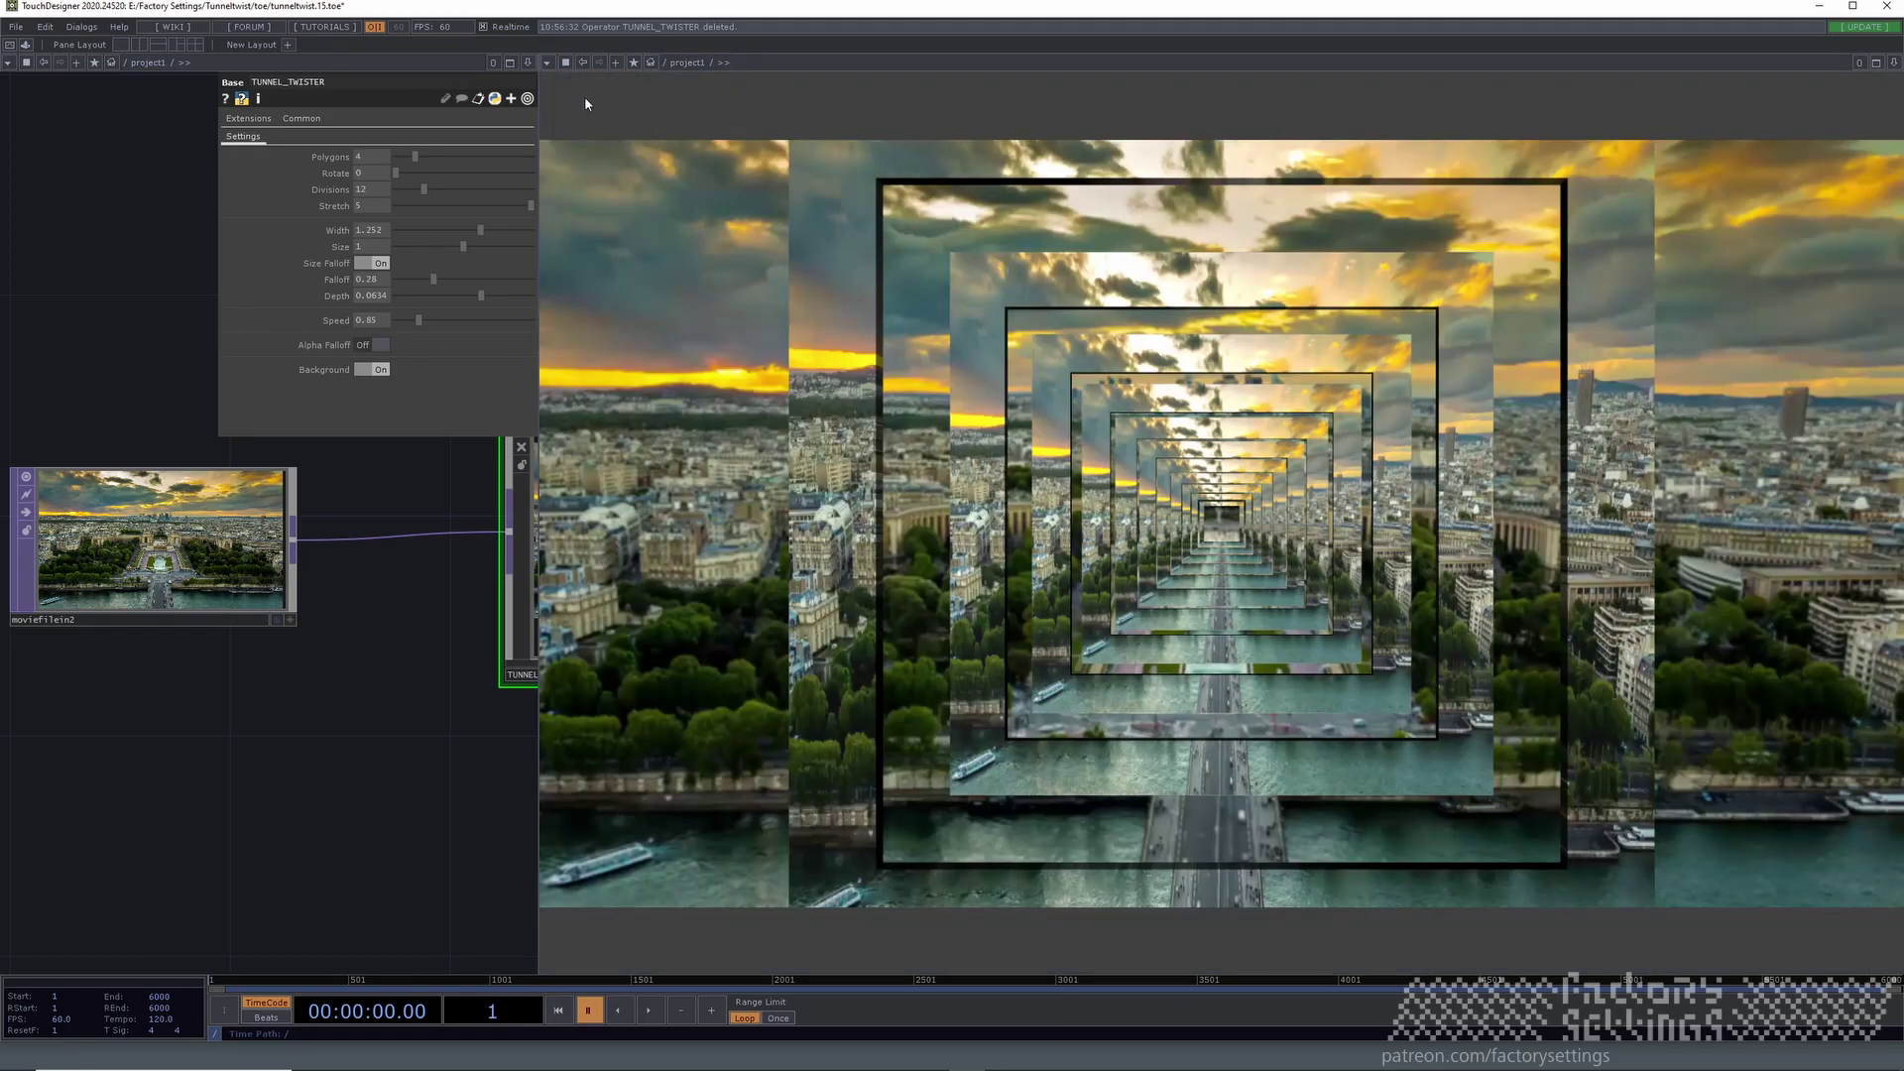
pyautogui.moveTo(383, 714); pyautogui.dragTo(183, 829)
pyautogui.scroll(-3, 357, 829)
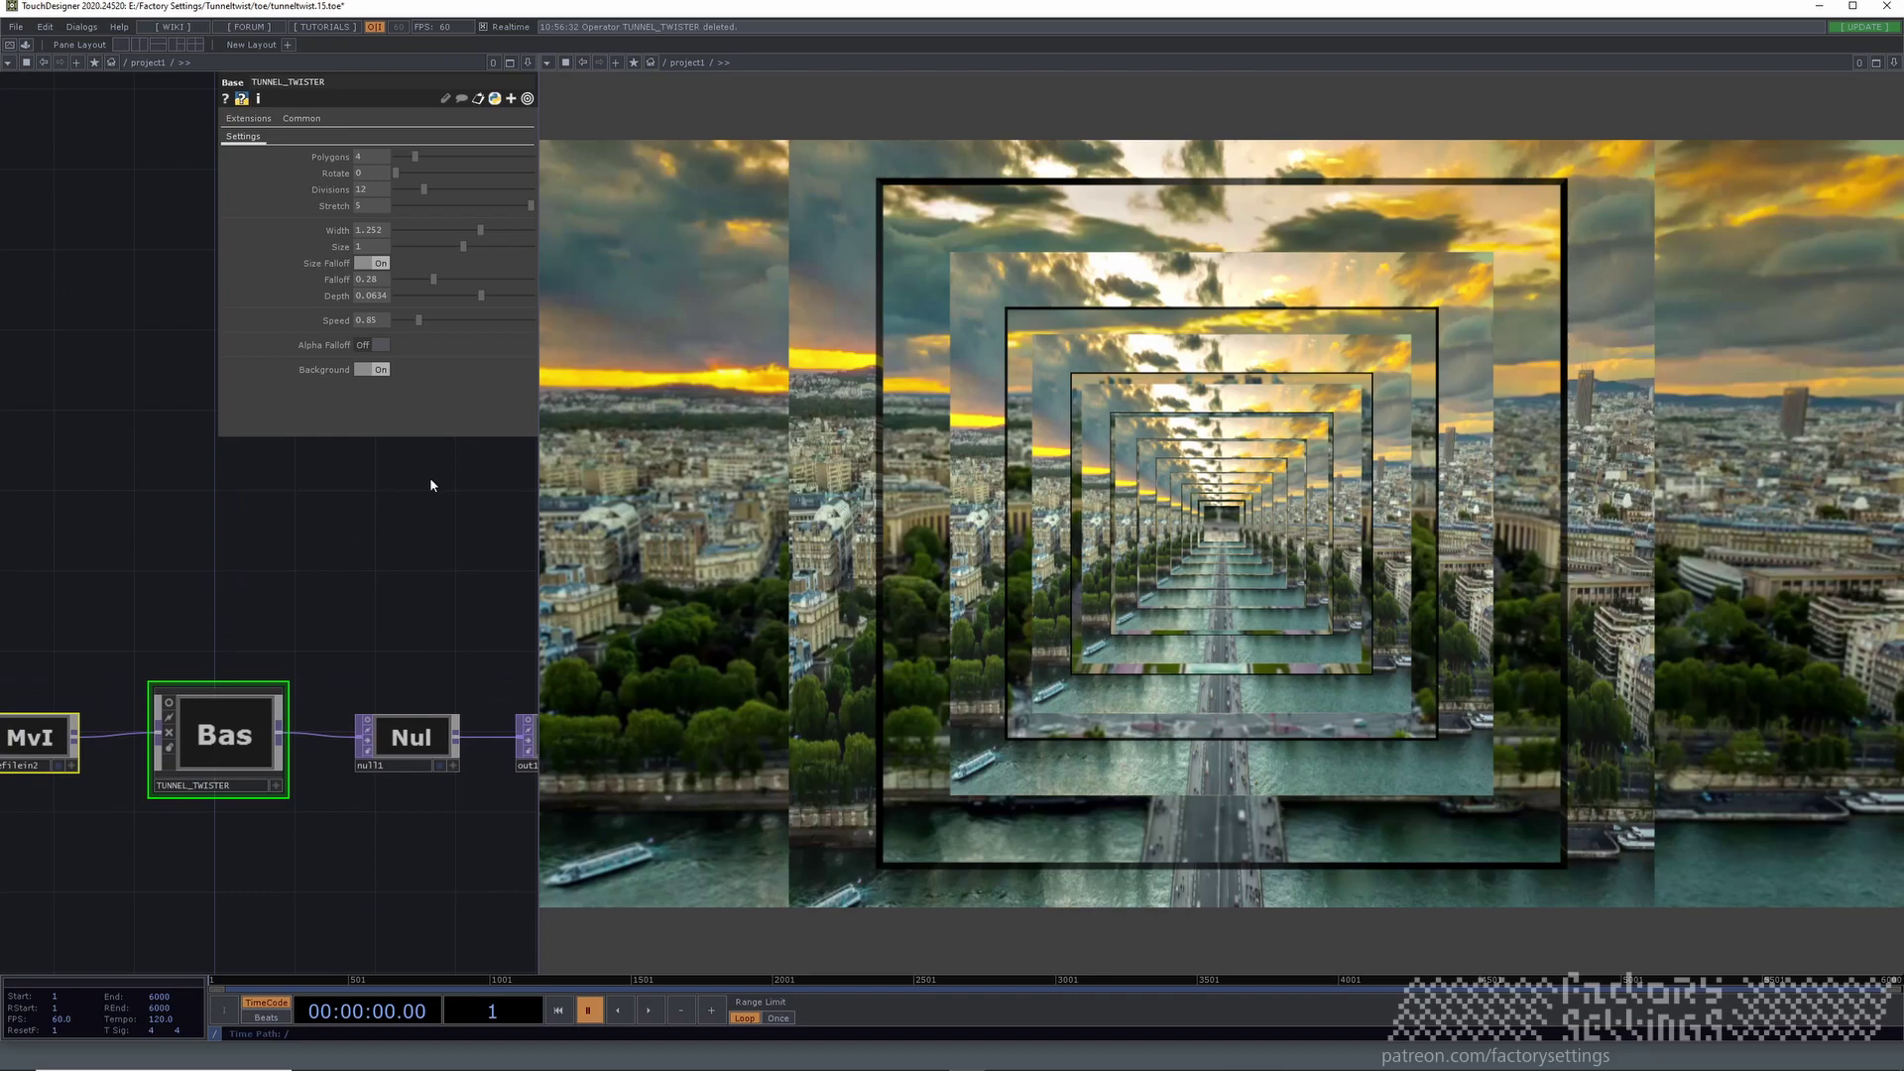
# Start timeline playback and toggle moviefilein2's Cue on and off to restart the video.
pyautogui.click(650, 1012)
pyautogui.click(31, 739)
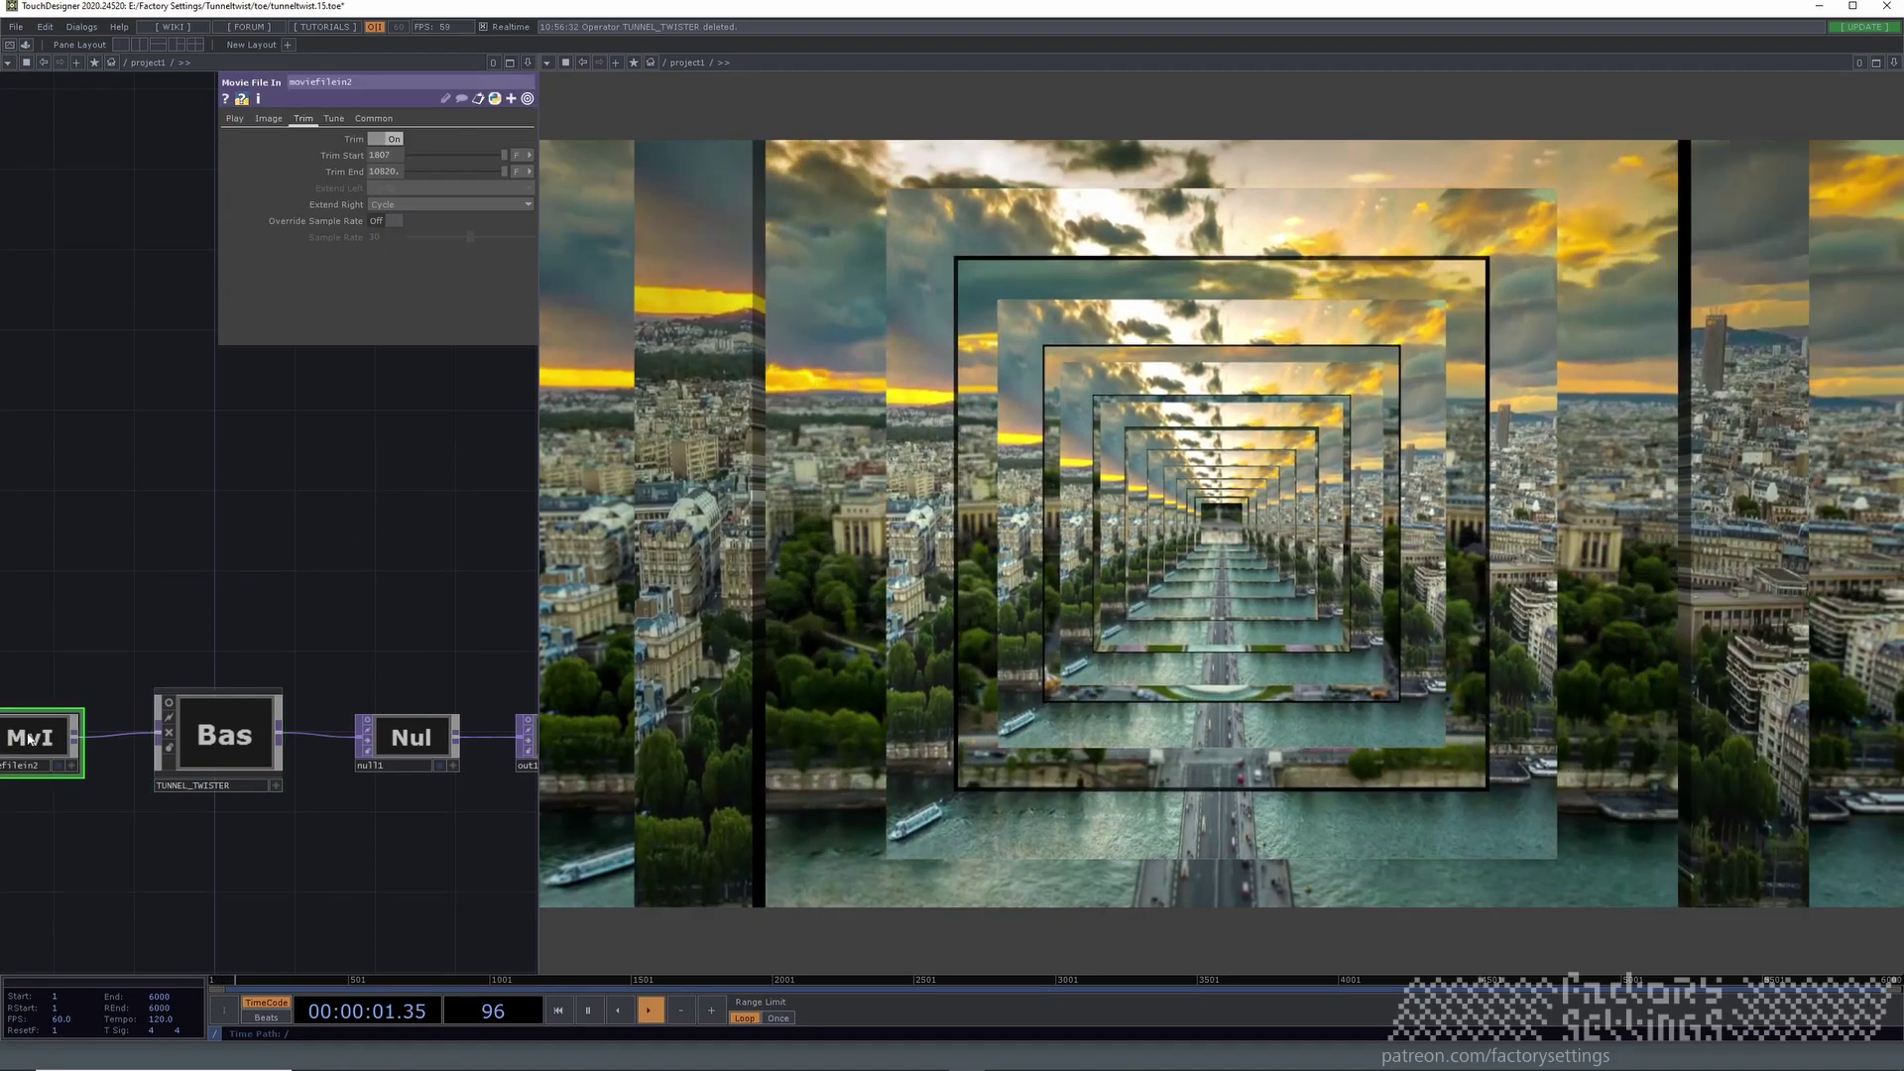
pyautogui.click(235, 118)
pyautogui.click(394, 220)
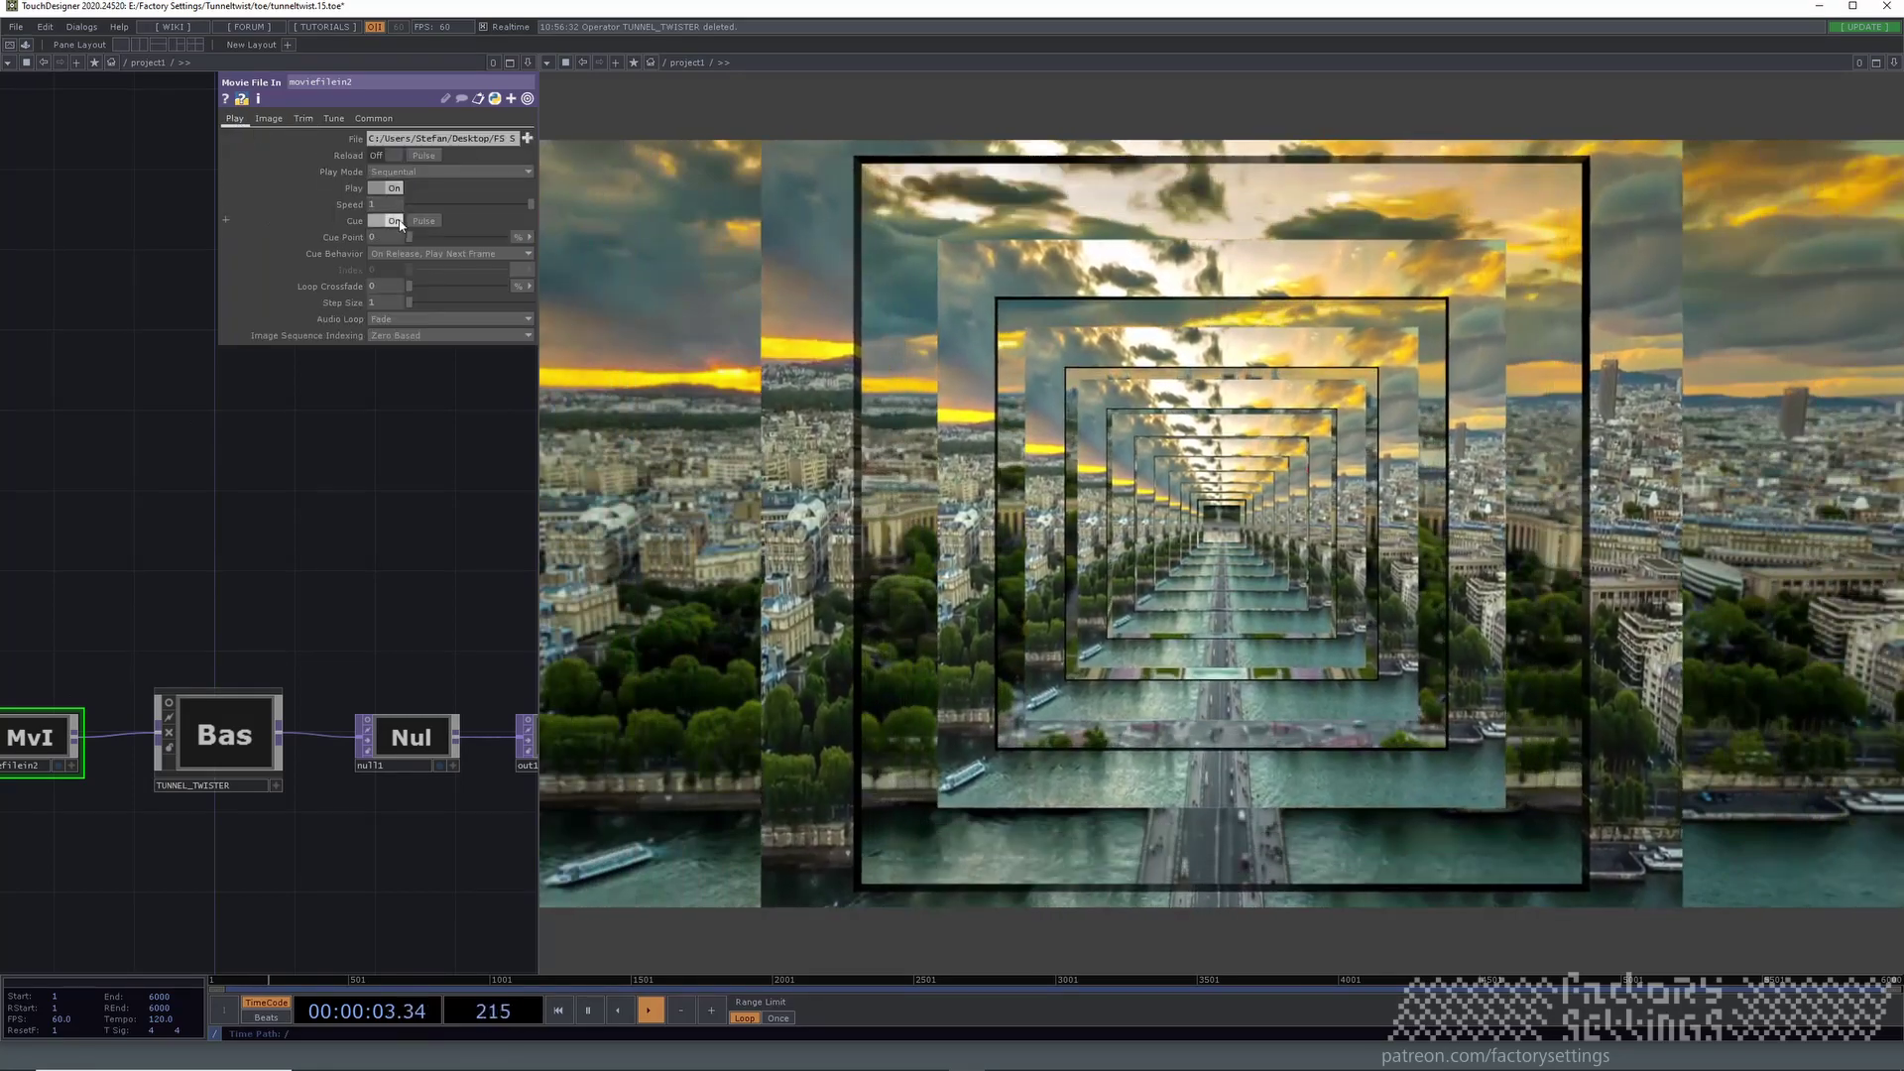
pyautogui.click(394, 220)
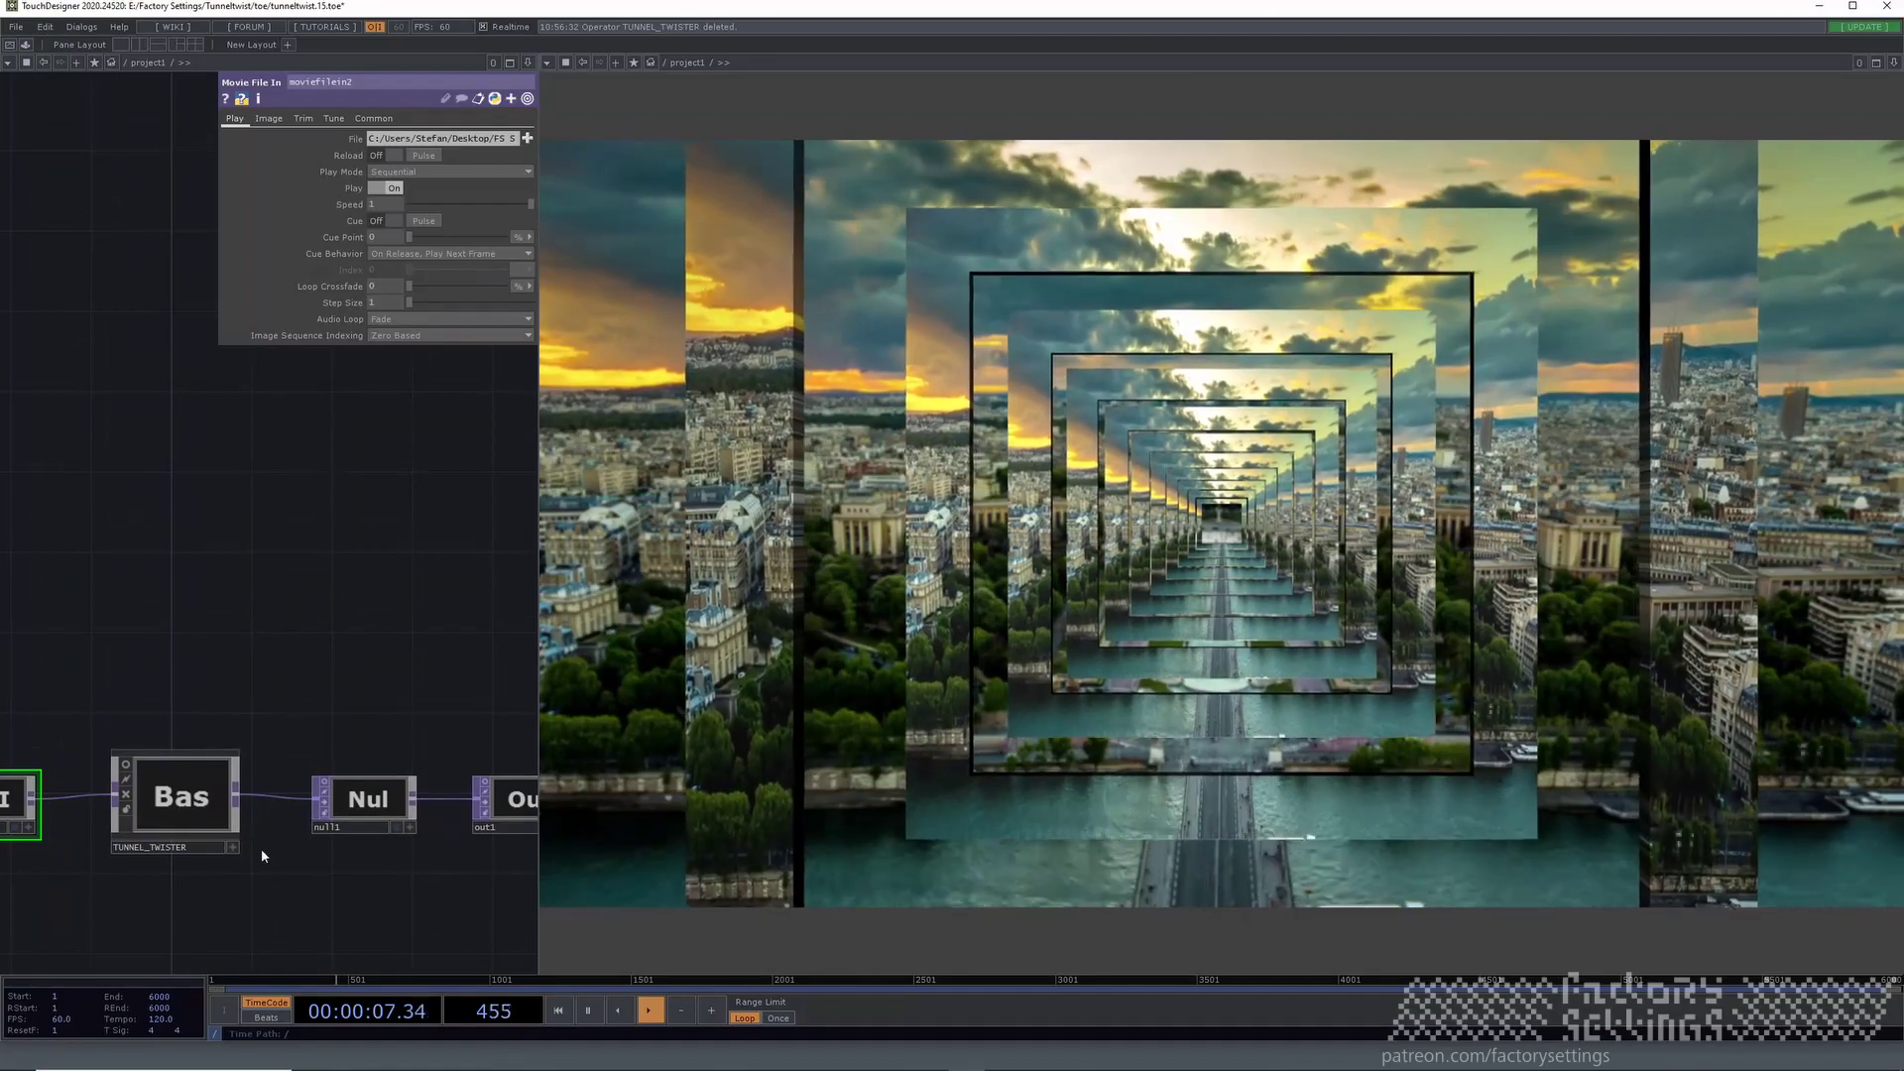
pyautogui.click(164, 769)
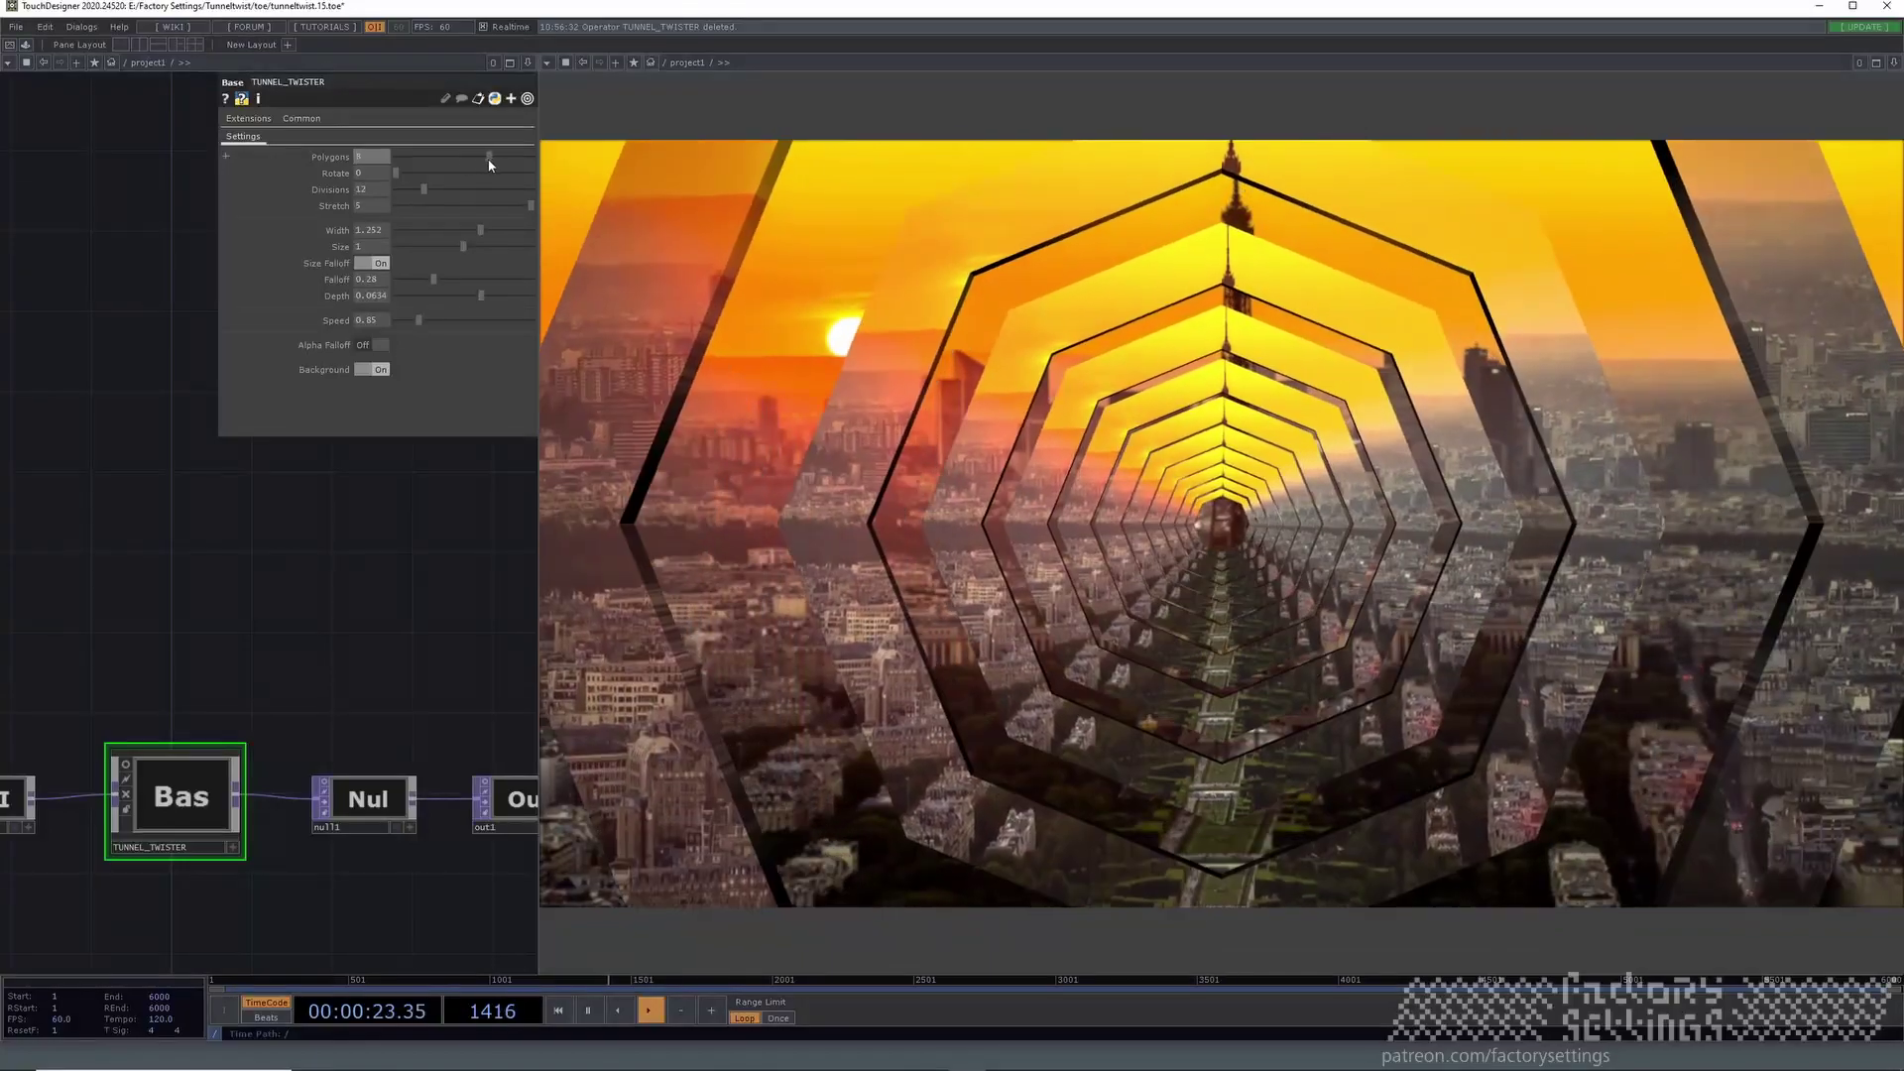
# Edit TUNNEL_TWISTER's Polygons value to try 7-sided tunnel frames.
pyautogui.click(480, 160)
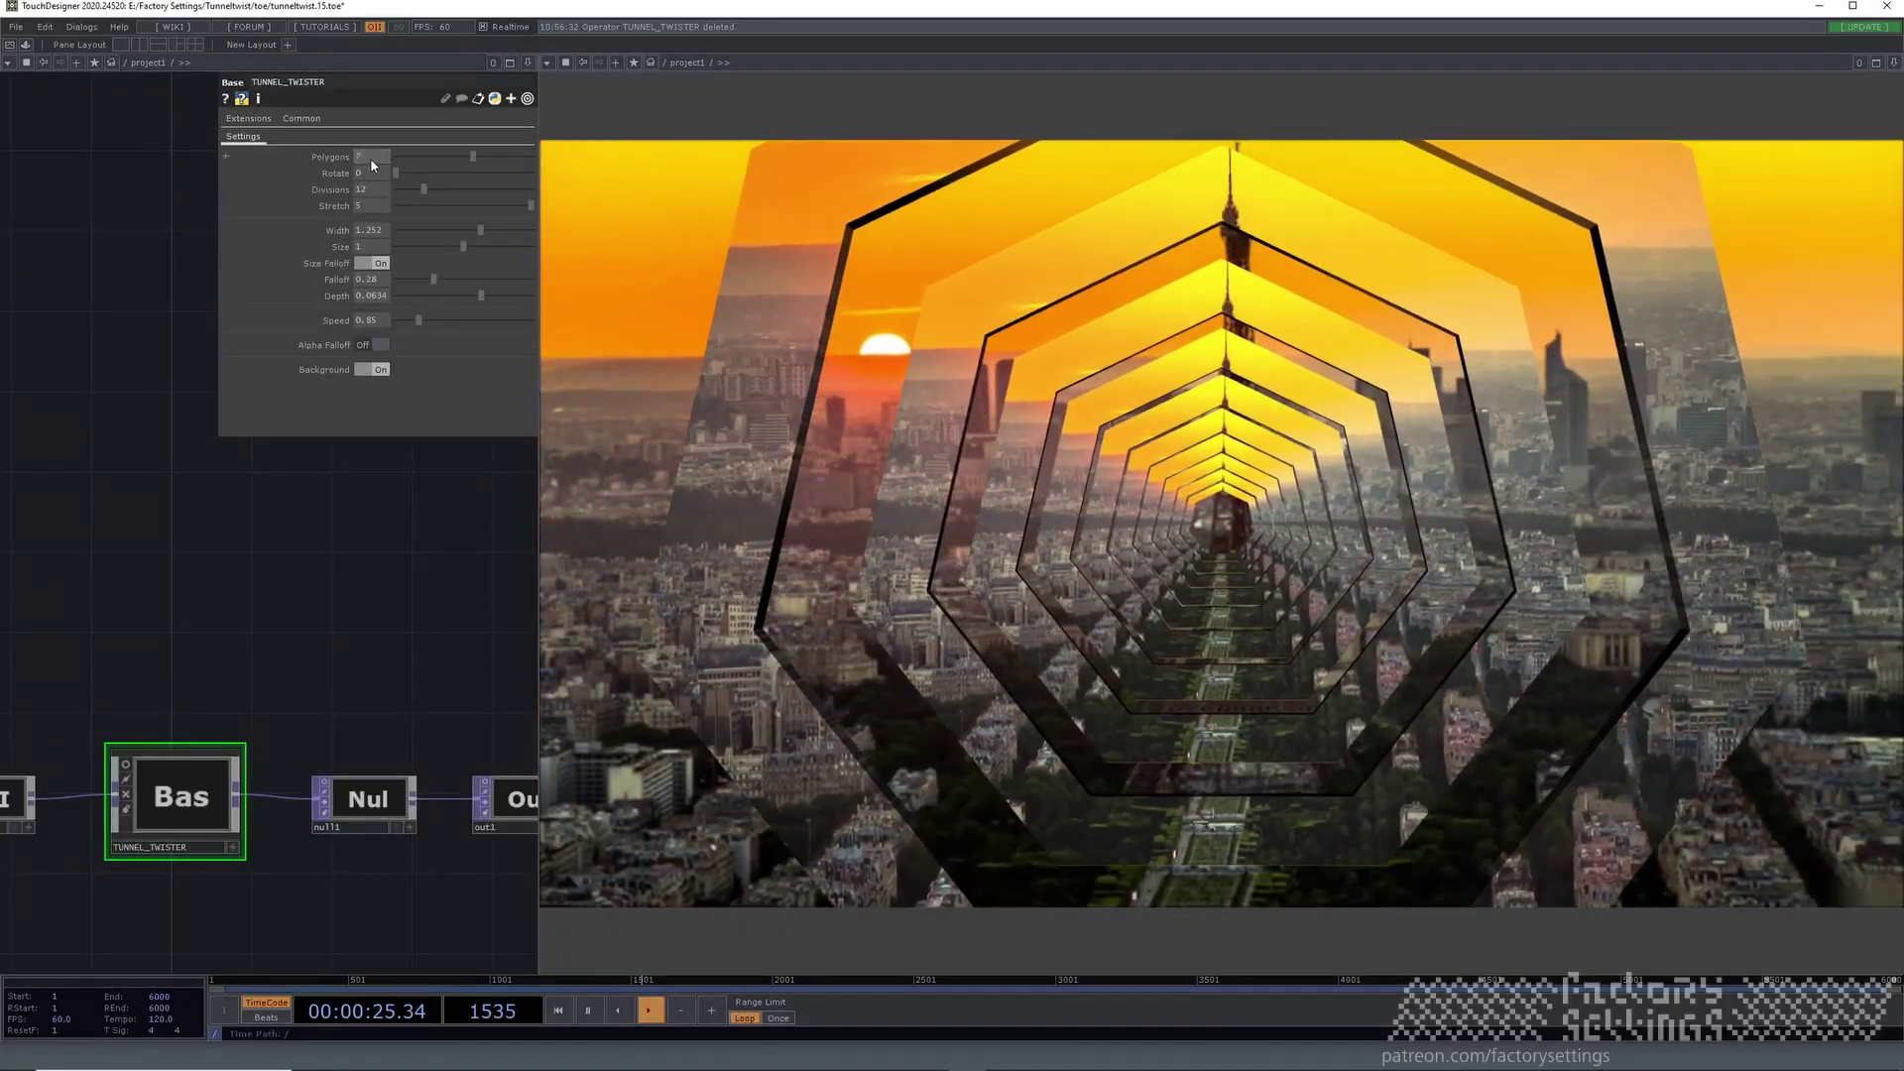
pyautogui.write('0')
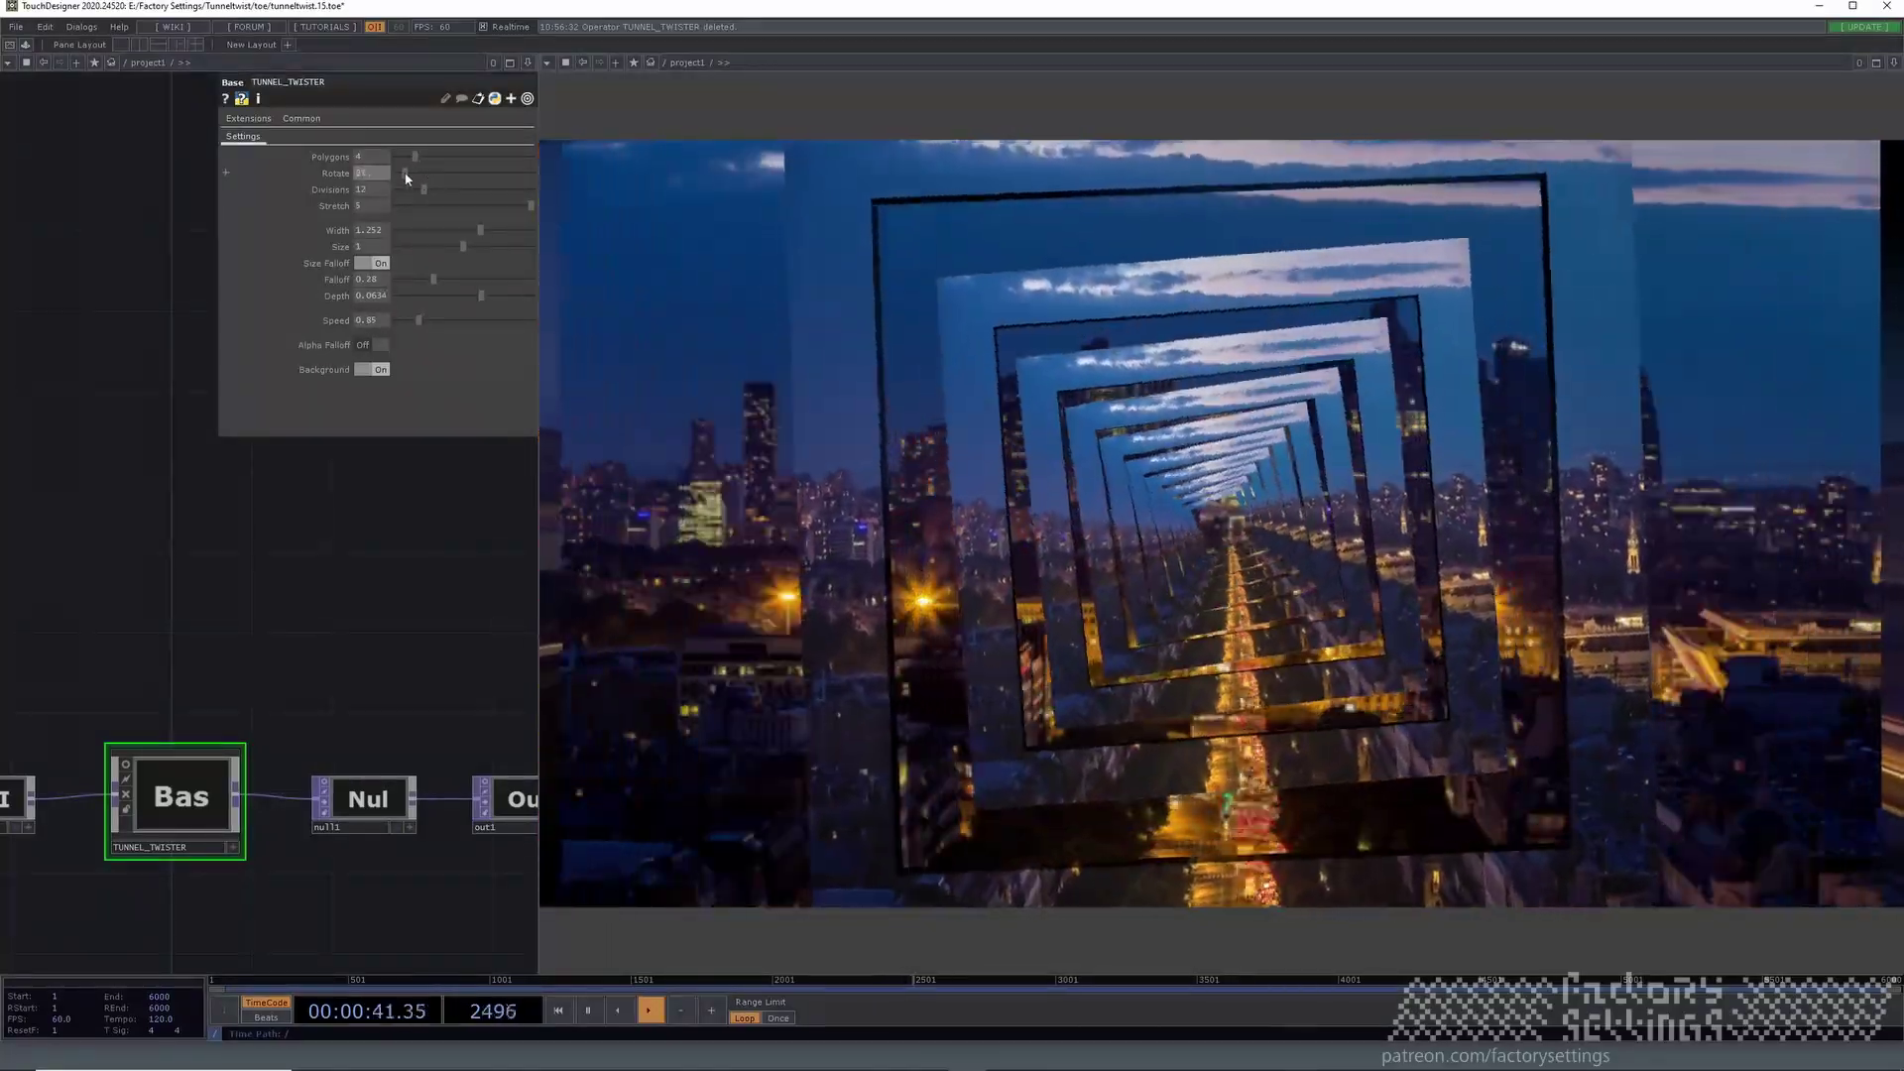
# Raise Divisions to 10 and lower Stretch to about 3.6.
pyautogui.moveTo(423, 194); pyautogui.dragTo(416, 193)
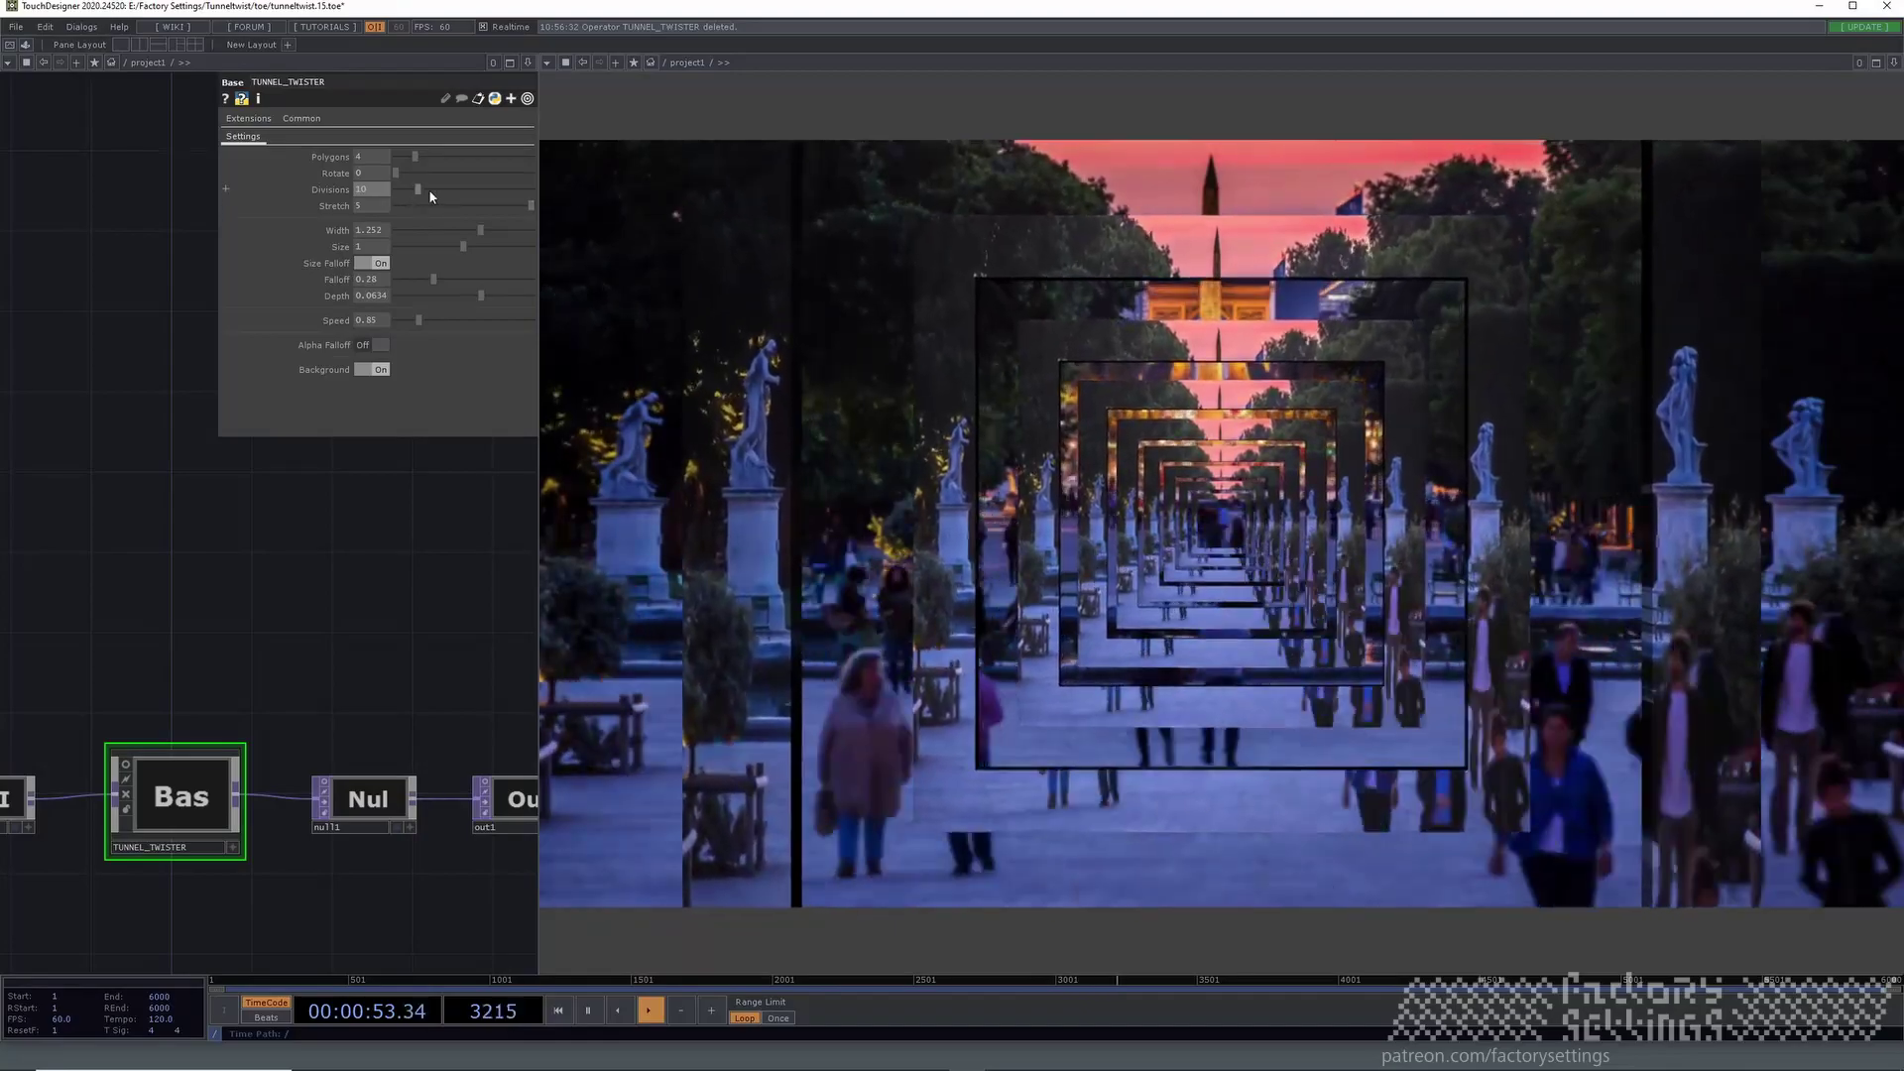
pyautogui.moveTo(531, 208); pyautogui.dragTo(484, 205)
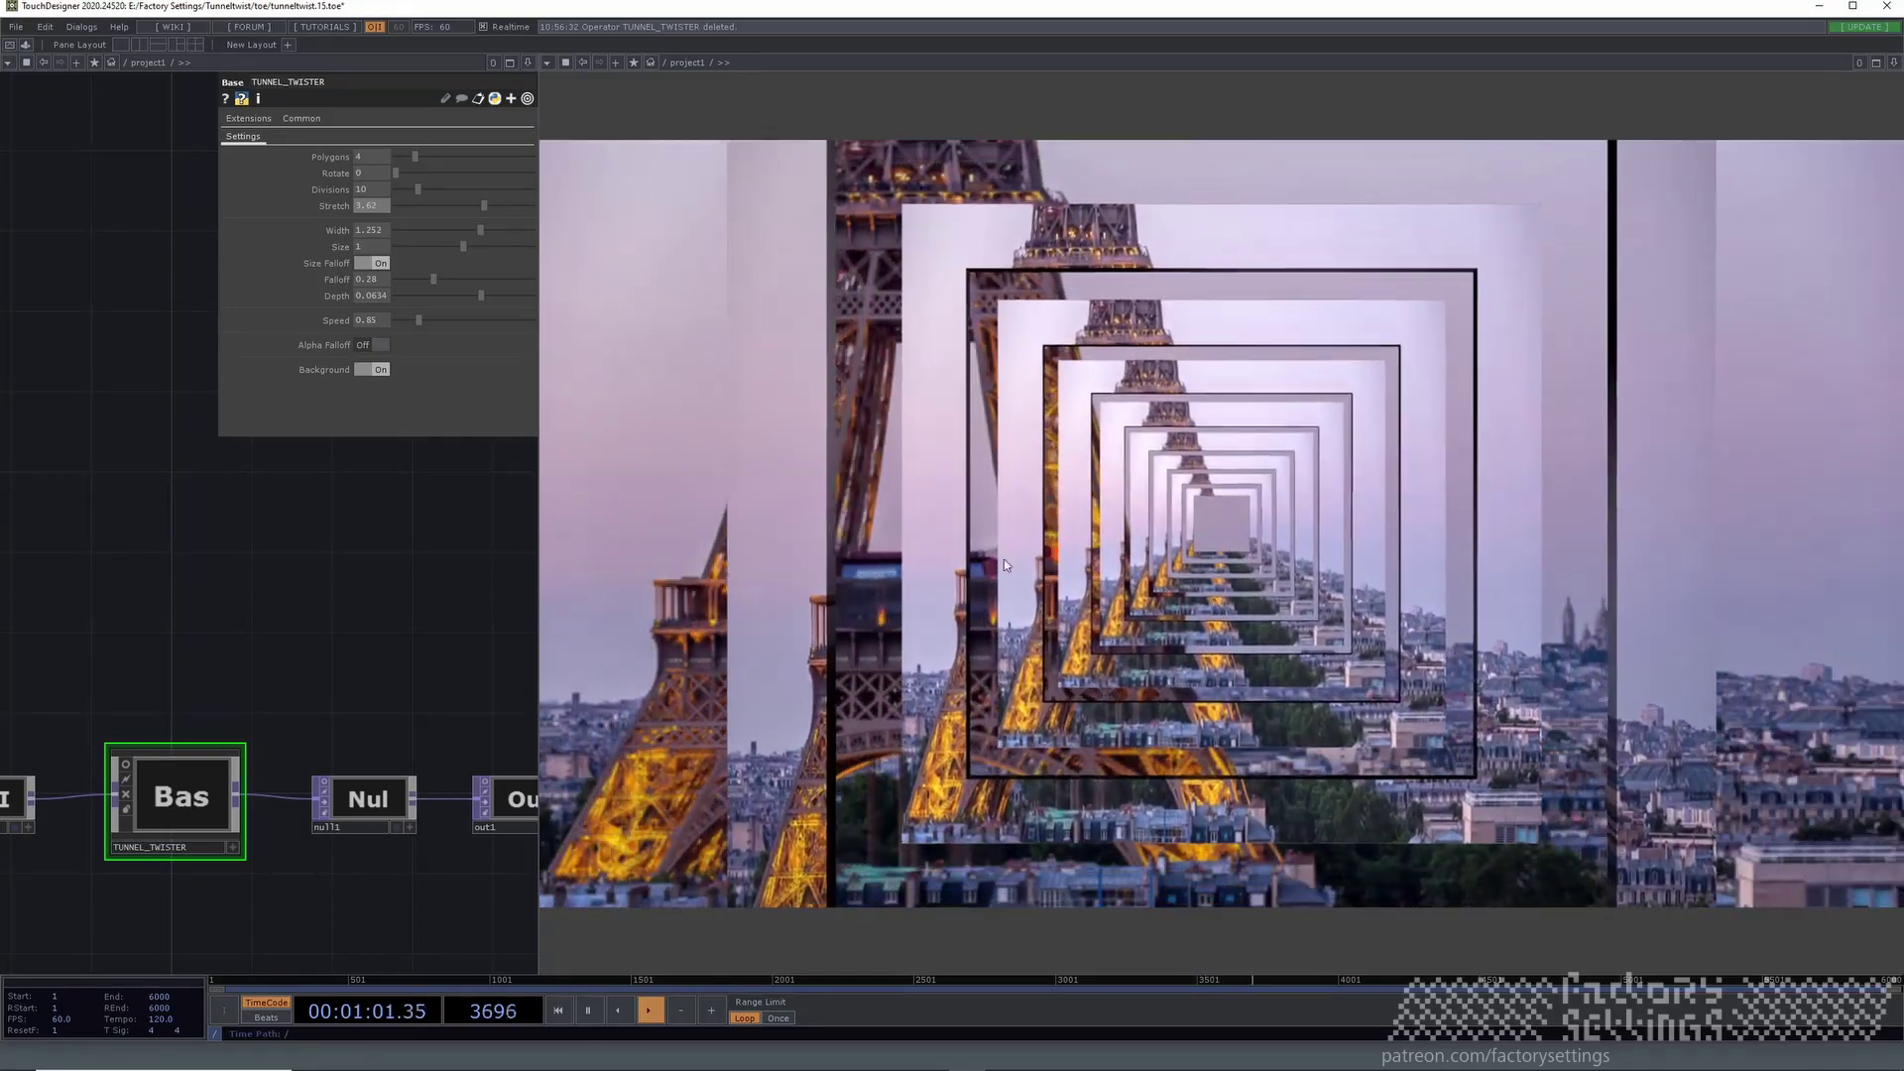
# Raise Stretch, tweak the frame size and expand the Width parameter's details.
pyautogui.moveTo(484, 206)
pyautogui.mouseDown()
pyautogui.moveTo(535, 205)
pyautogui.moveTo(487, 233)
pyautogui.mouseUp()
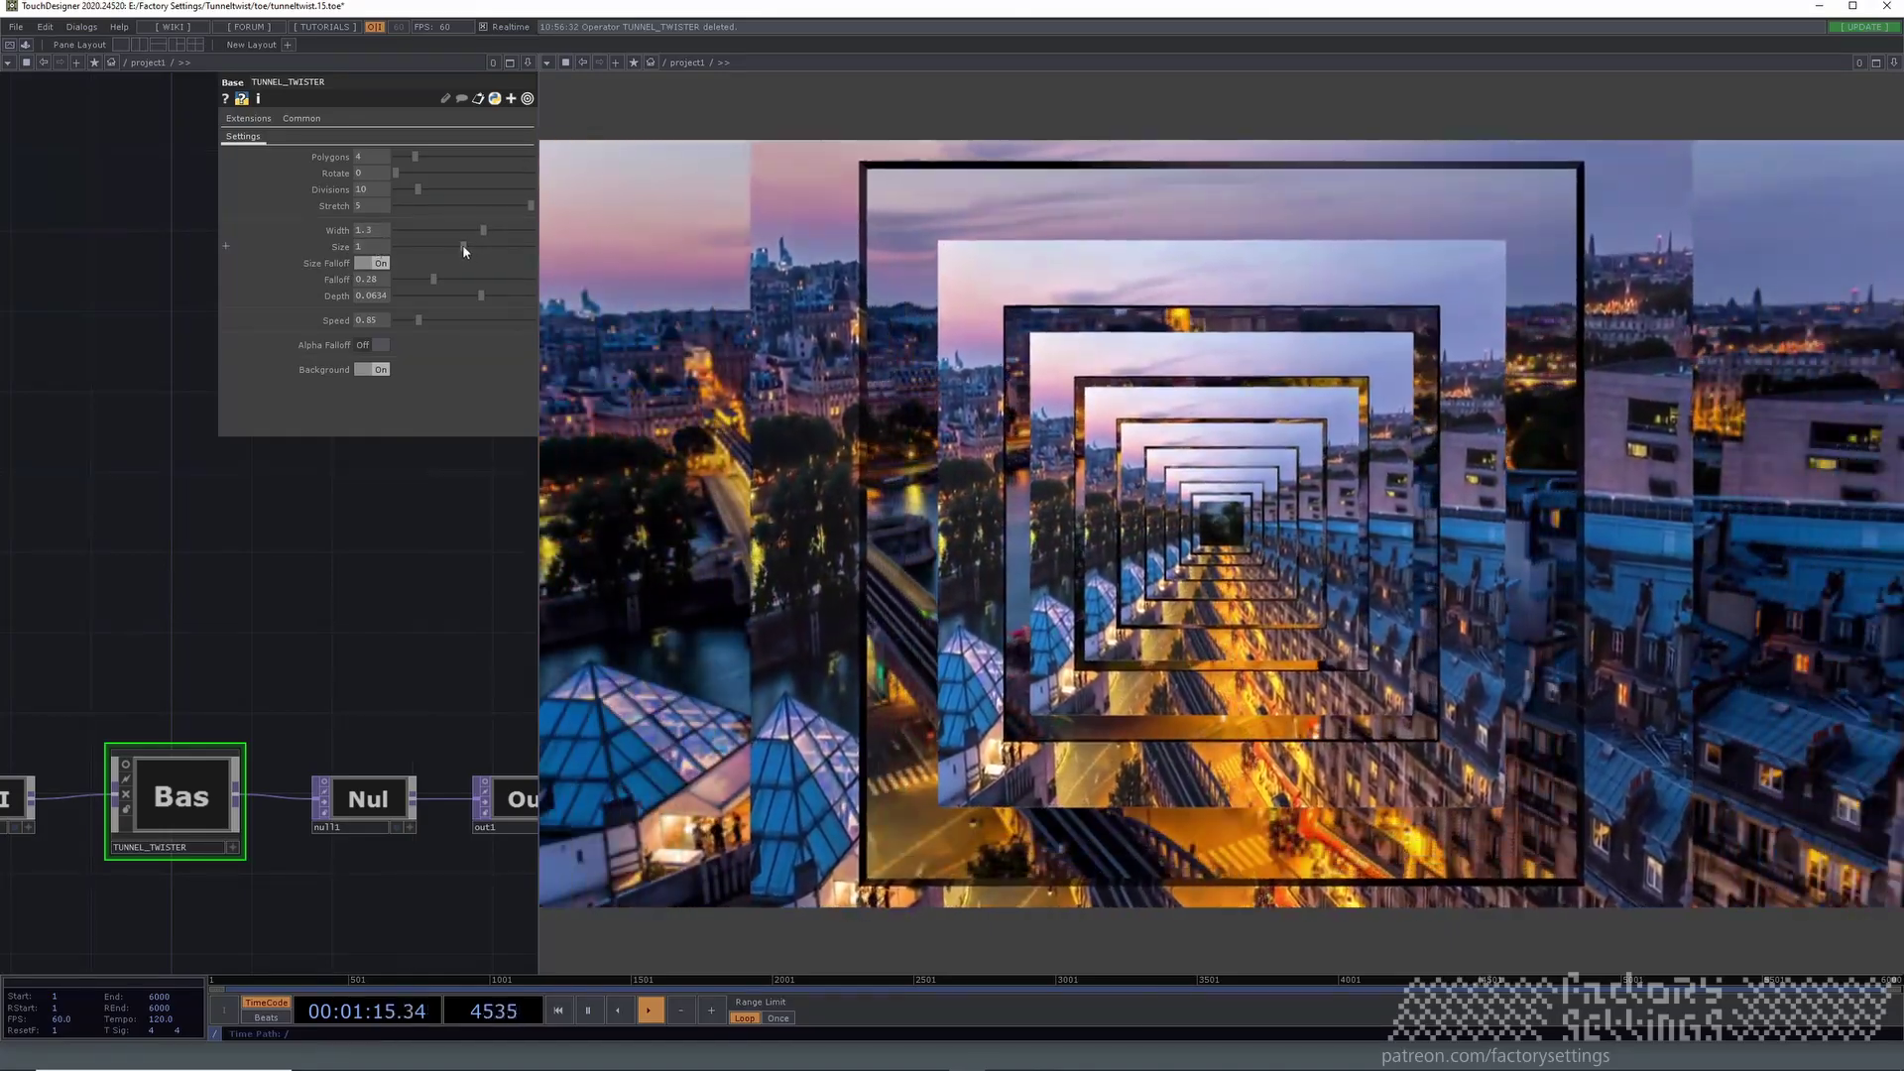
pyautogui.moveTo(462, 244); pyautogui.dragTo(463, 241)
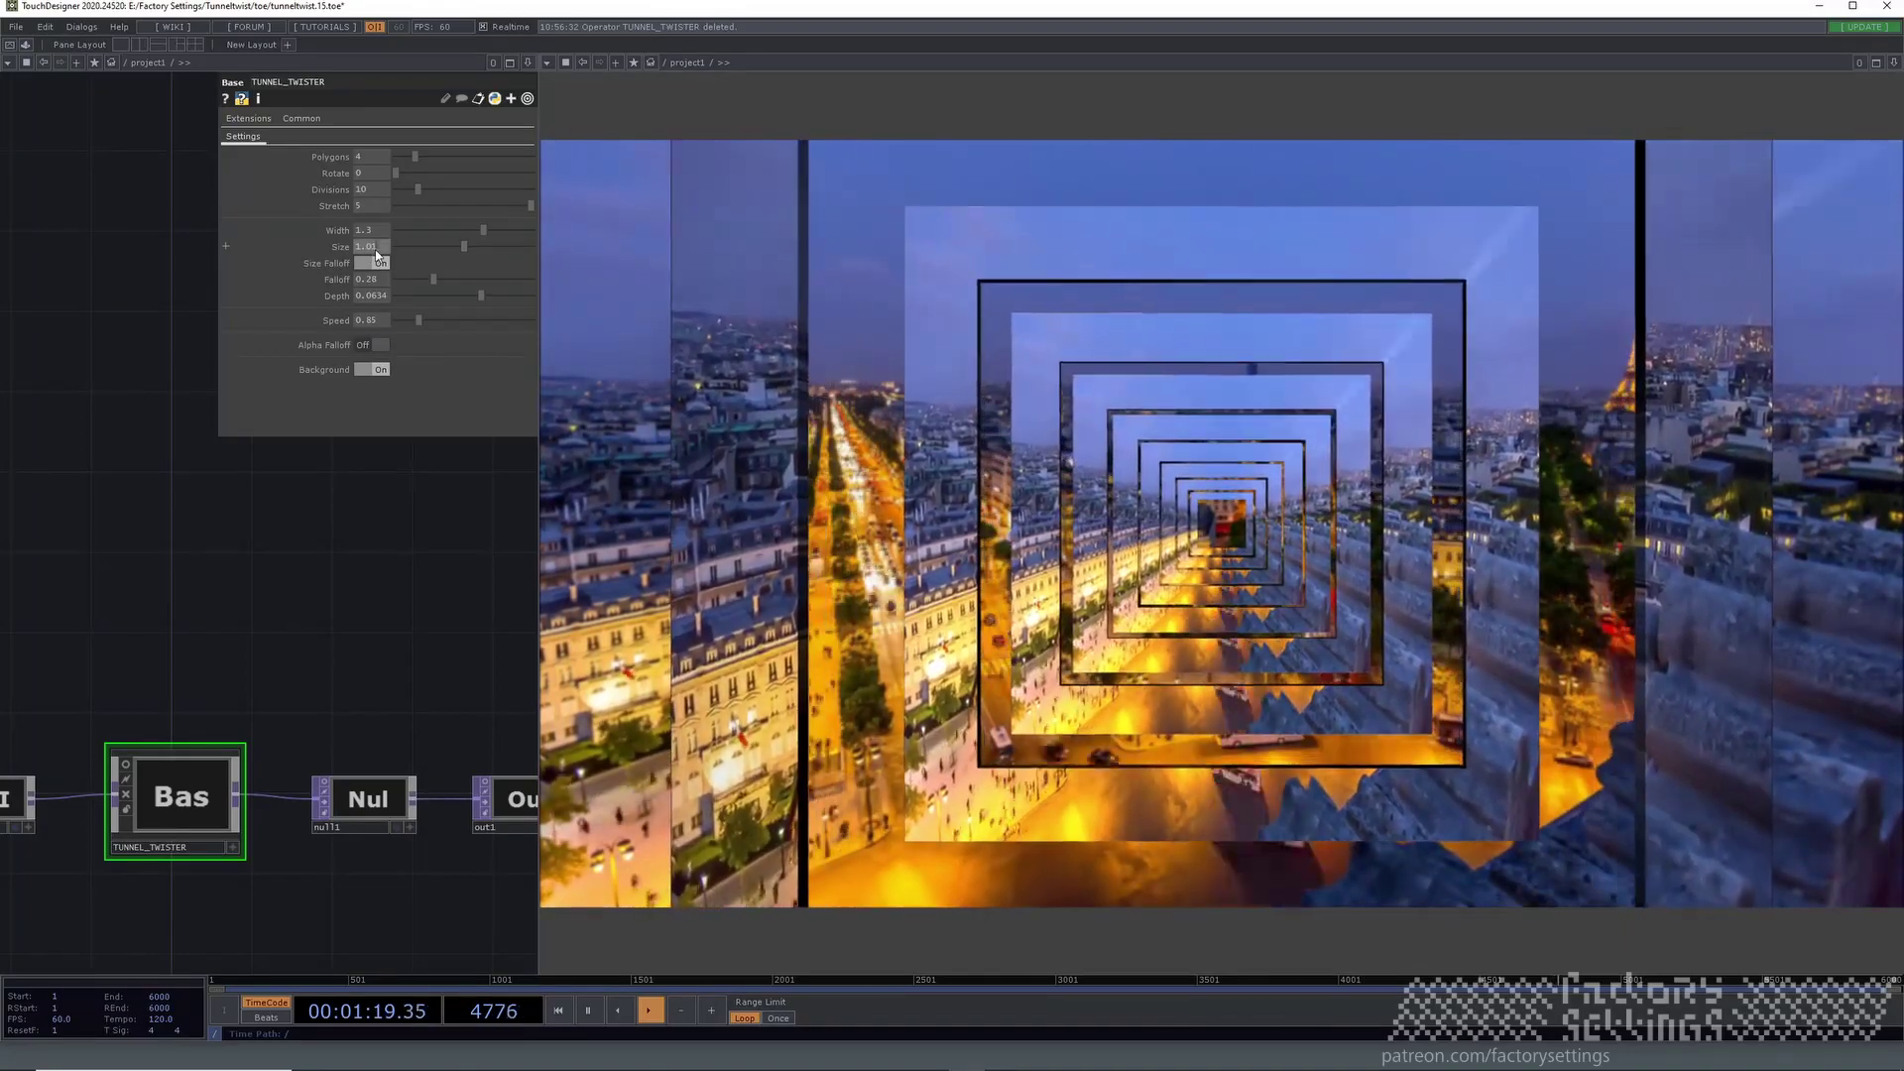
pyautogui.click(255, 231)
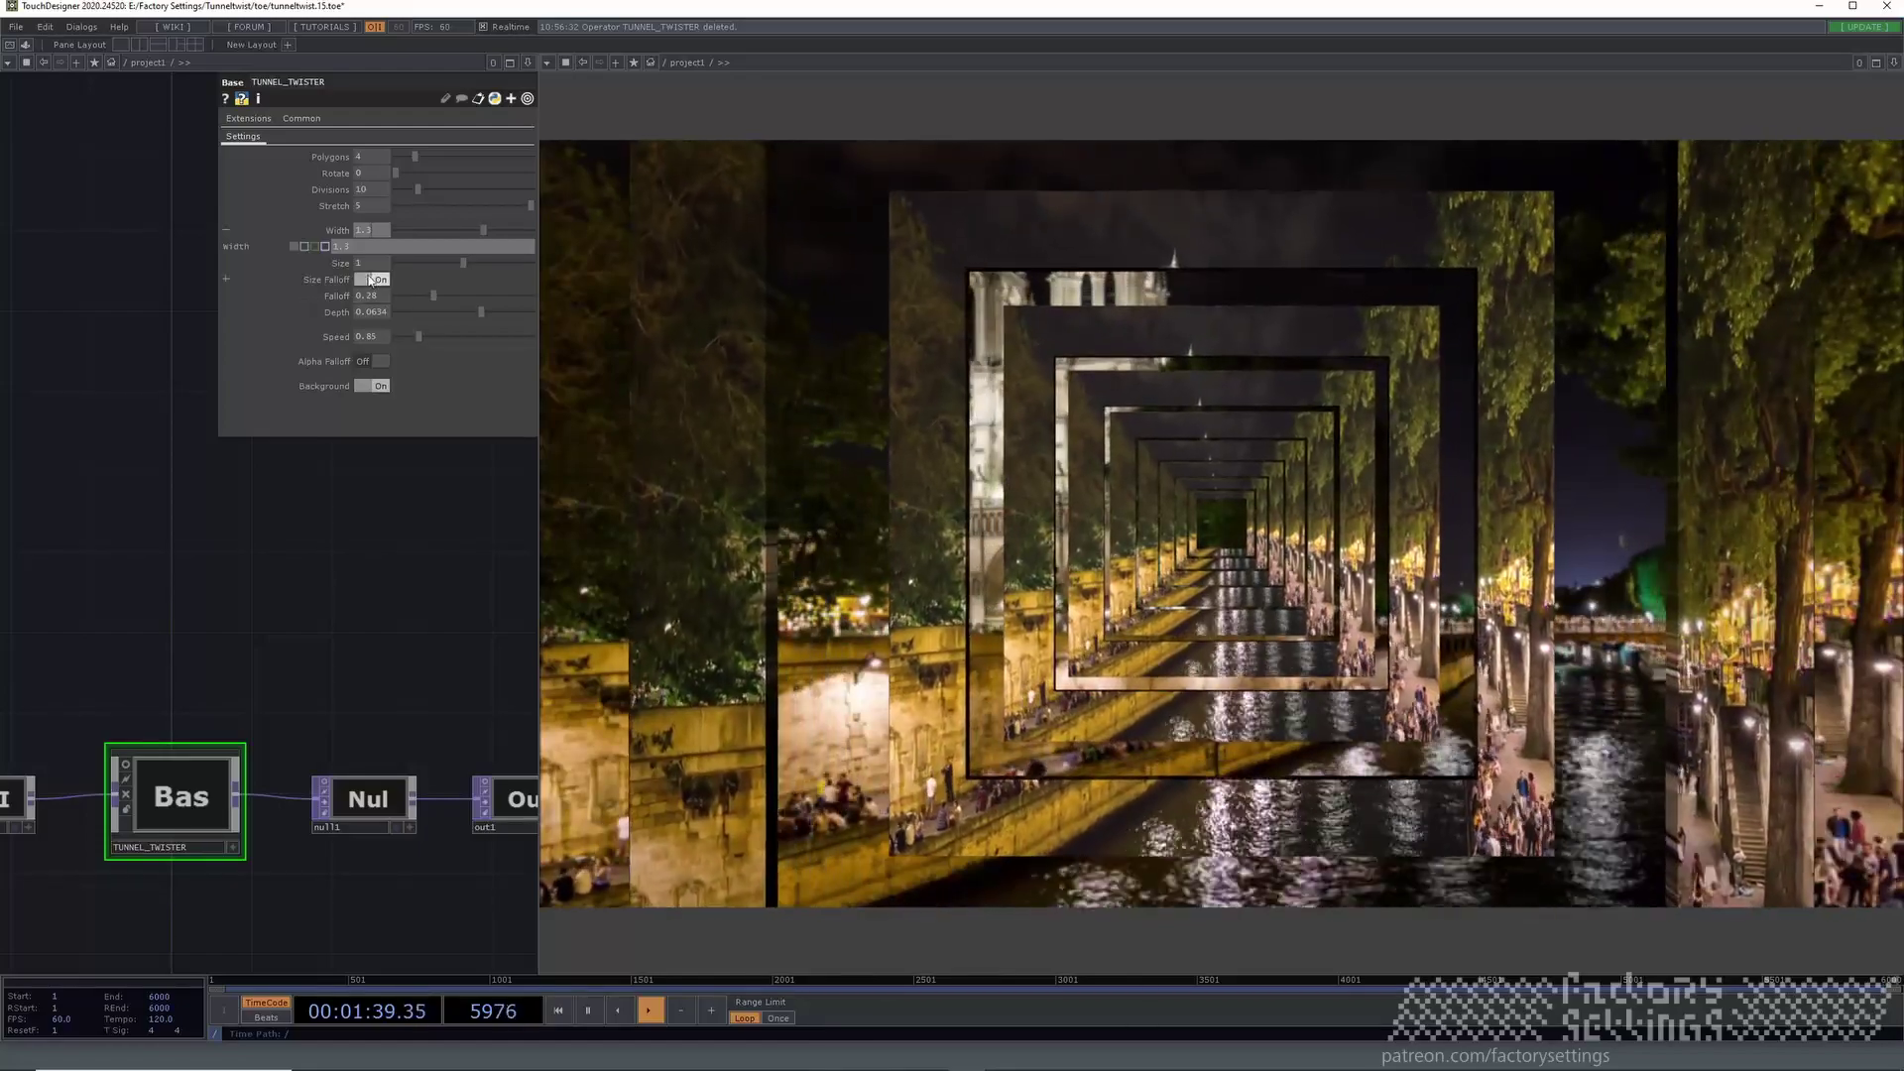
# Turn Size Falloff off, lower Depth to 0.0475 and Speed to about 0.99.
pyautogui.click(365, 280)
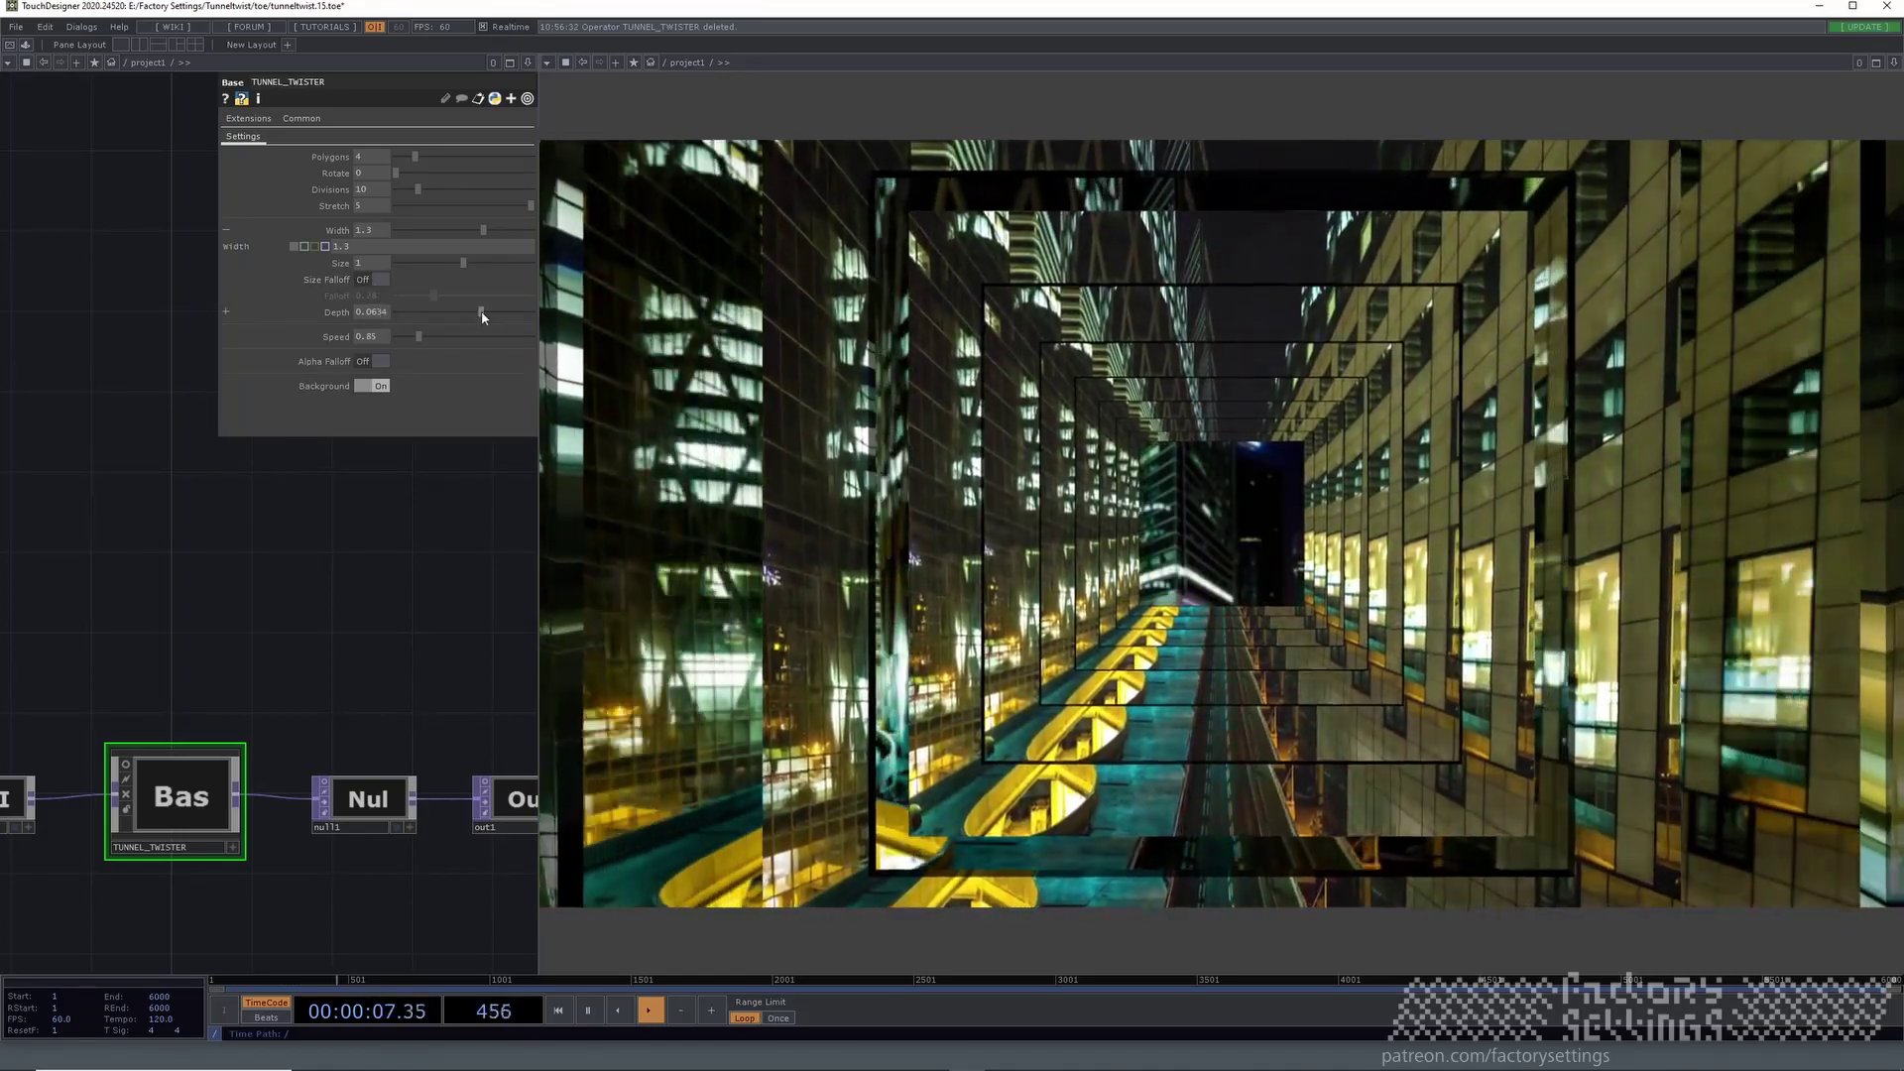
pyautogui.moveTo(482, 314)
pyautogui.mouseDown()
pyautogui.moveTo(442, 312)
pyautogui.moveTo(492, 312)
pyautogui.moveTo(442, 321)
pyautogui.moveTo(472, 313)
pyautogui.moveTo(437, 343)
pyautogui.moveTo(474, 339)
pyautogui.moveTo(456, 337)
pyautogui.mouseUp()
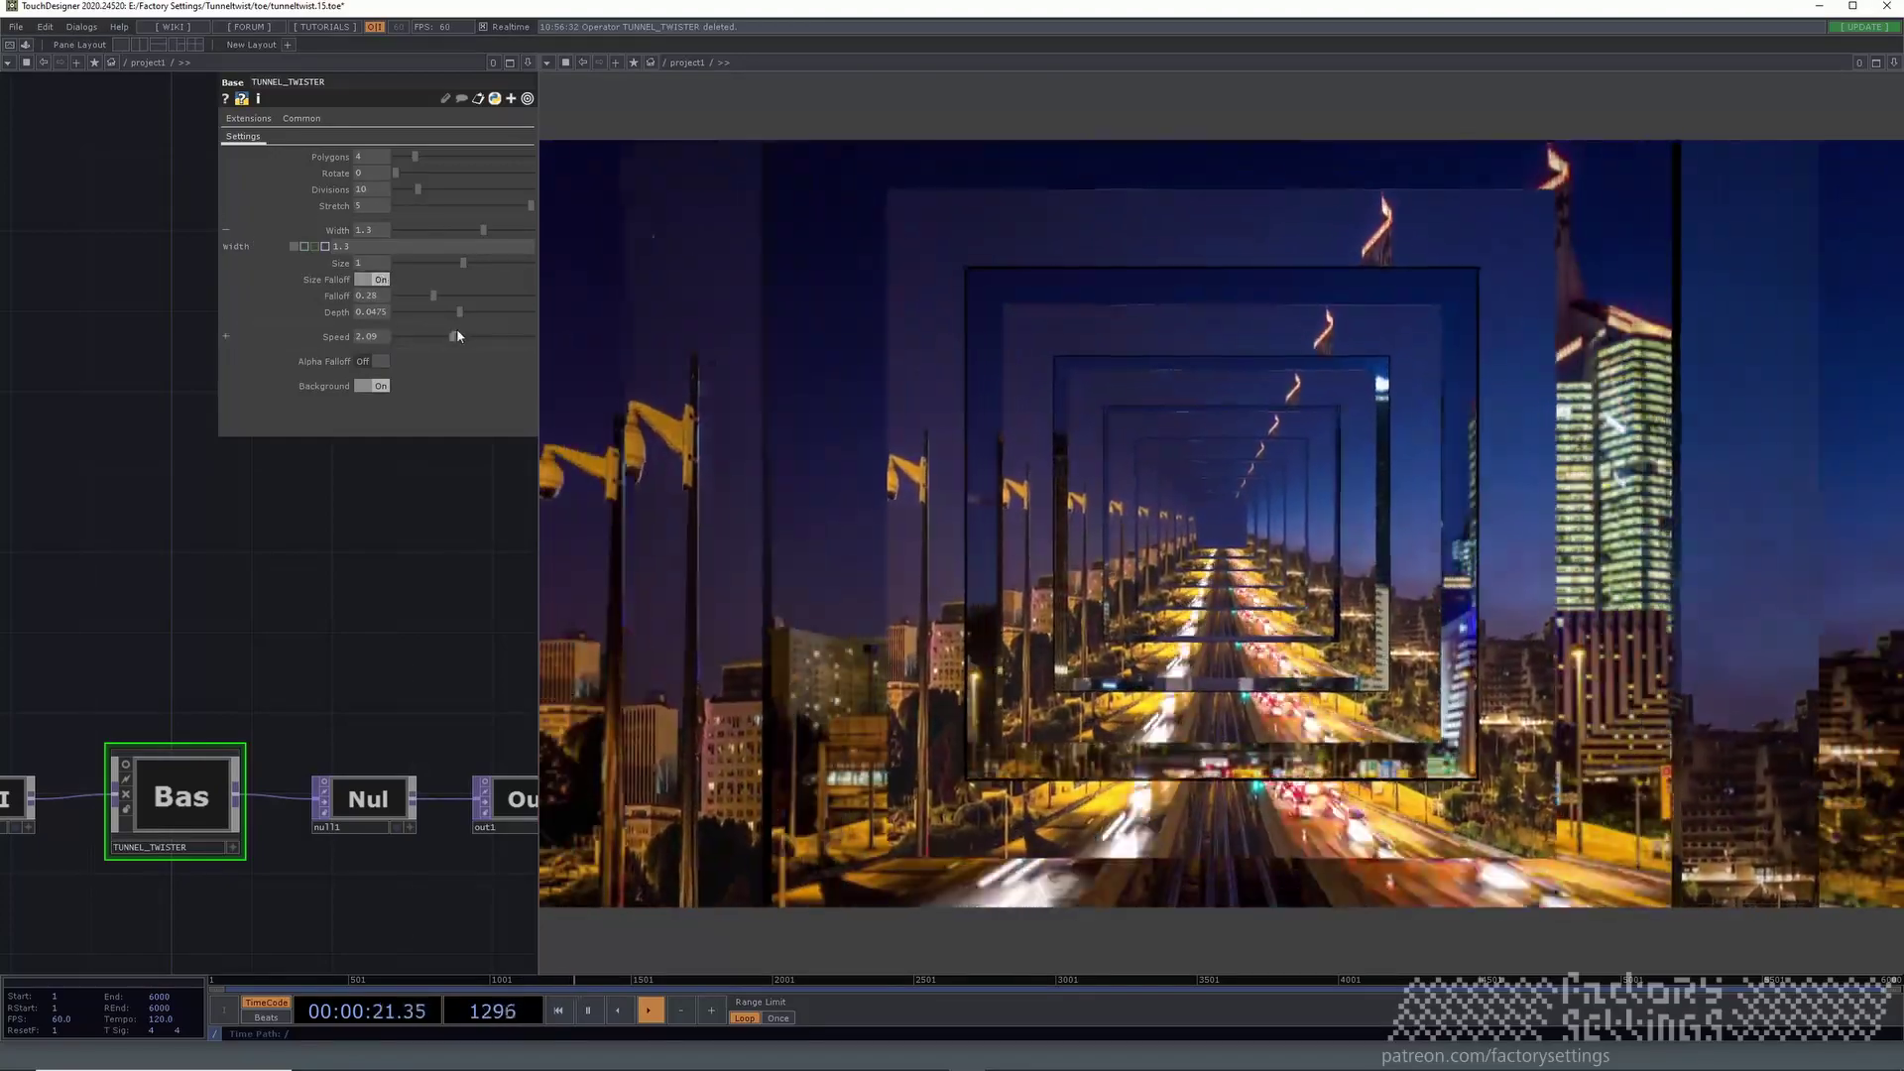
pyautogui.moveTo(452, 337); pyautogui.dragTo(424, 339)
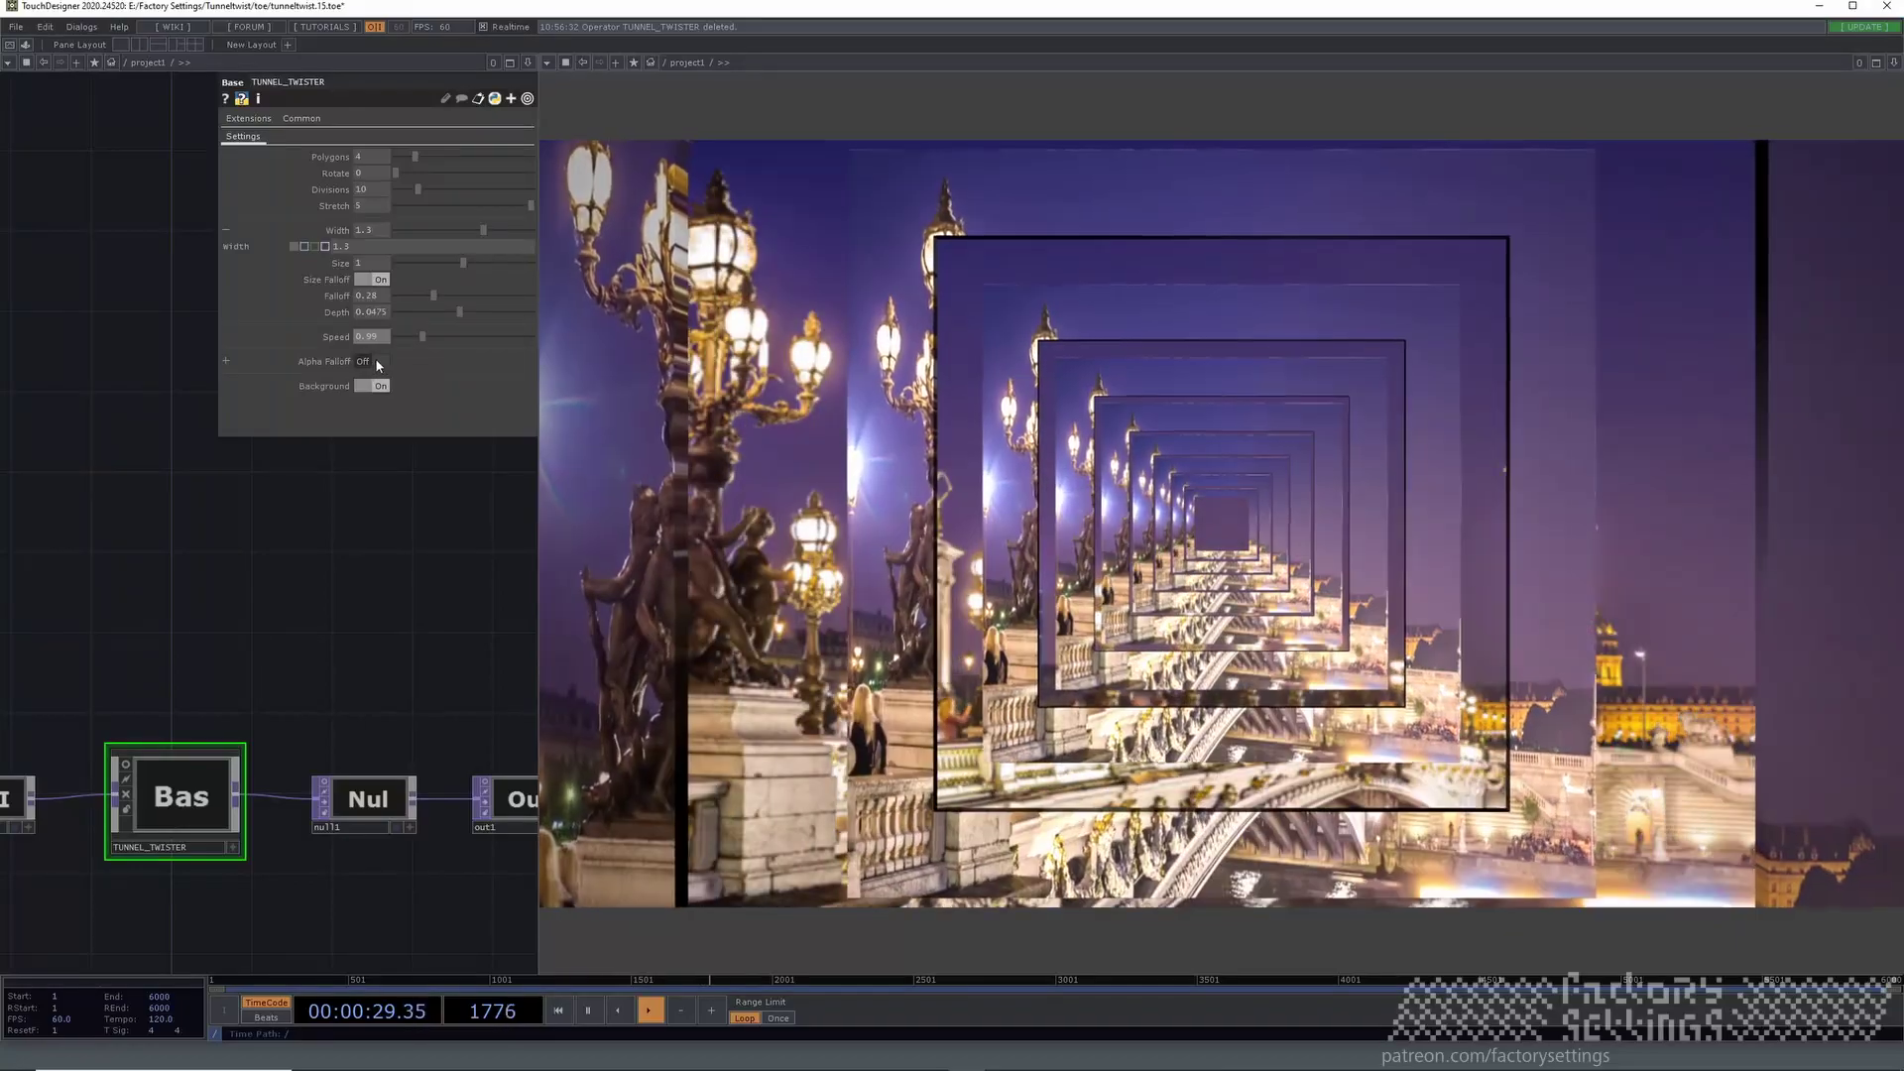
# Switch TUNNEL_TWISTER's Alpha Falloff toggle to On.
pyautogui.click(378, 361)
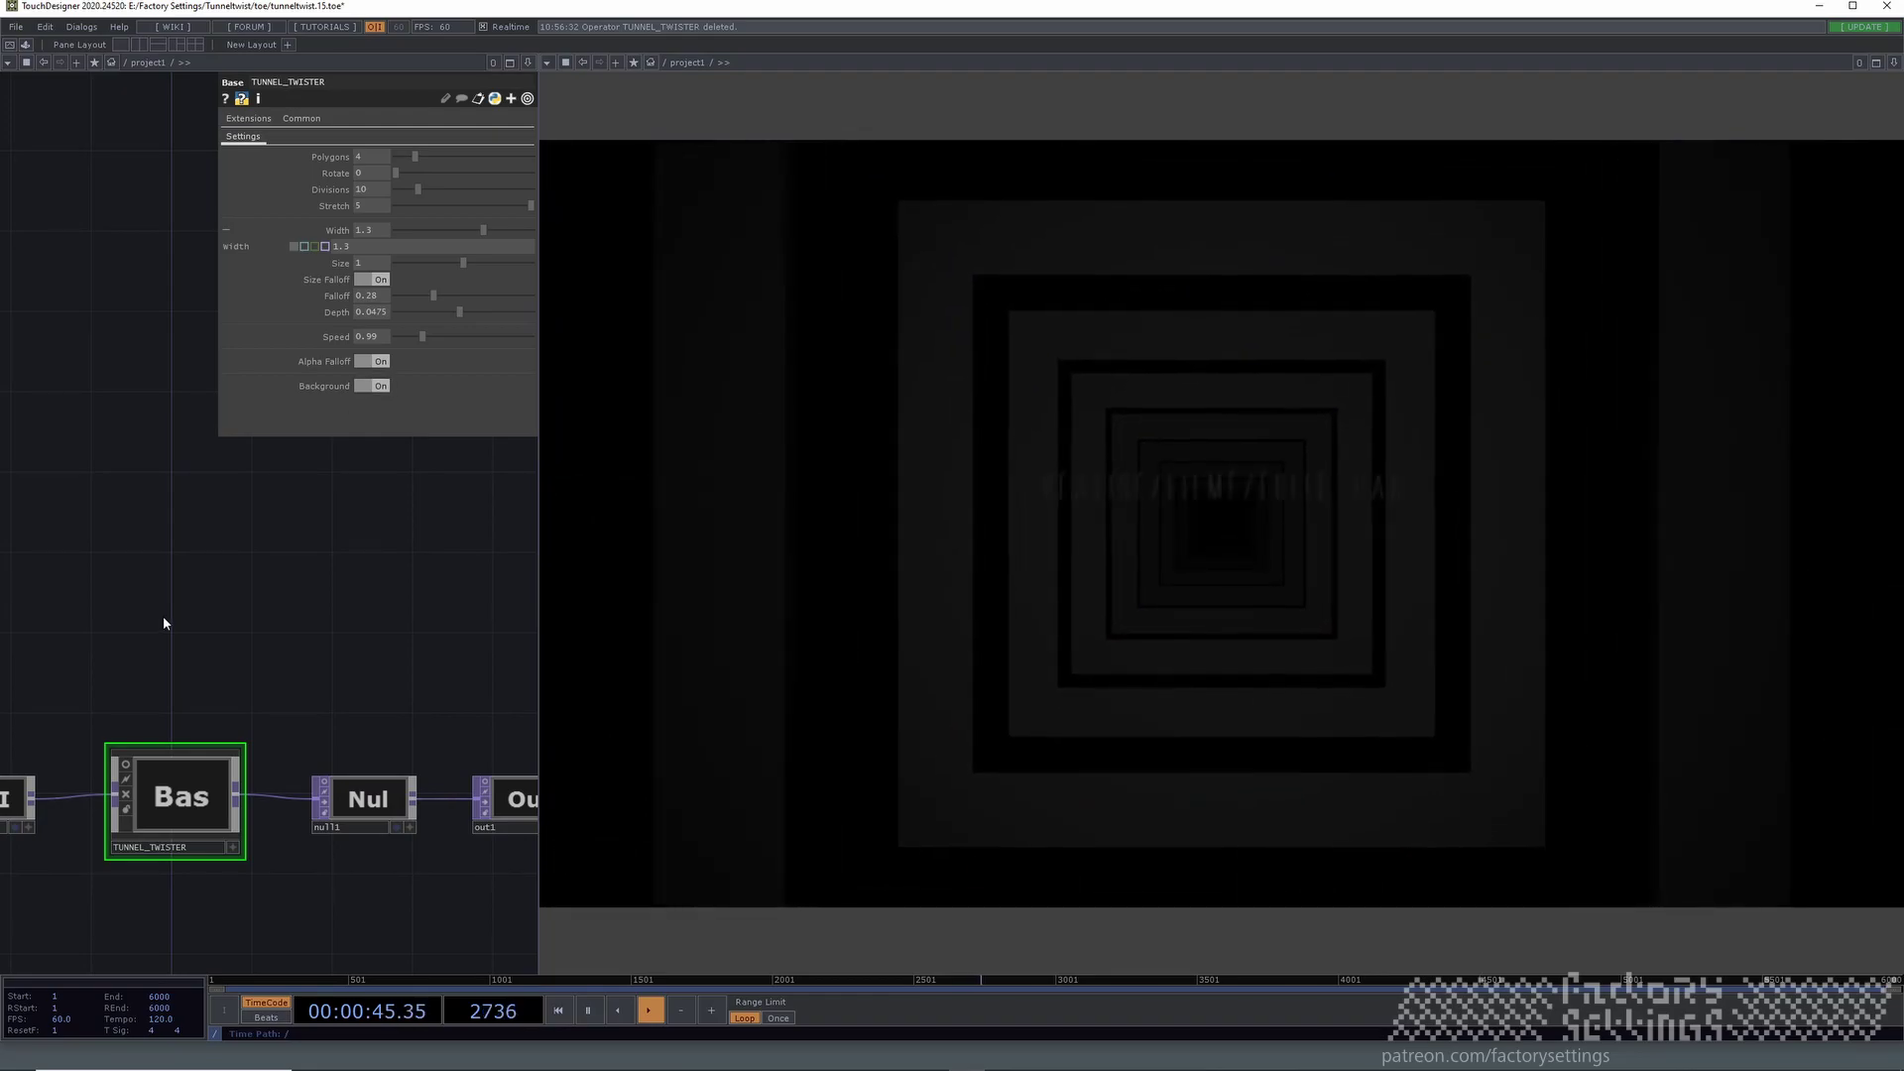
# Restart the footage with moviefilein2's Cue Pulse.
pyautogui.moveTo(166, 623); pyautogui.dragTo(286, 607)
pyautogui.click(147, 747)
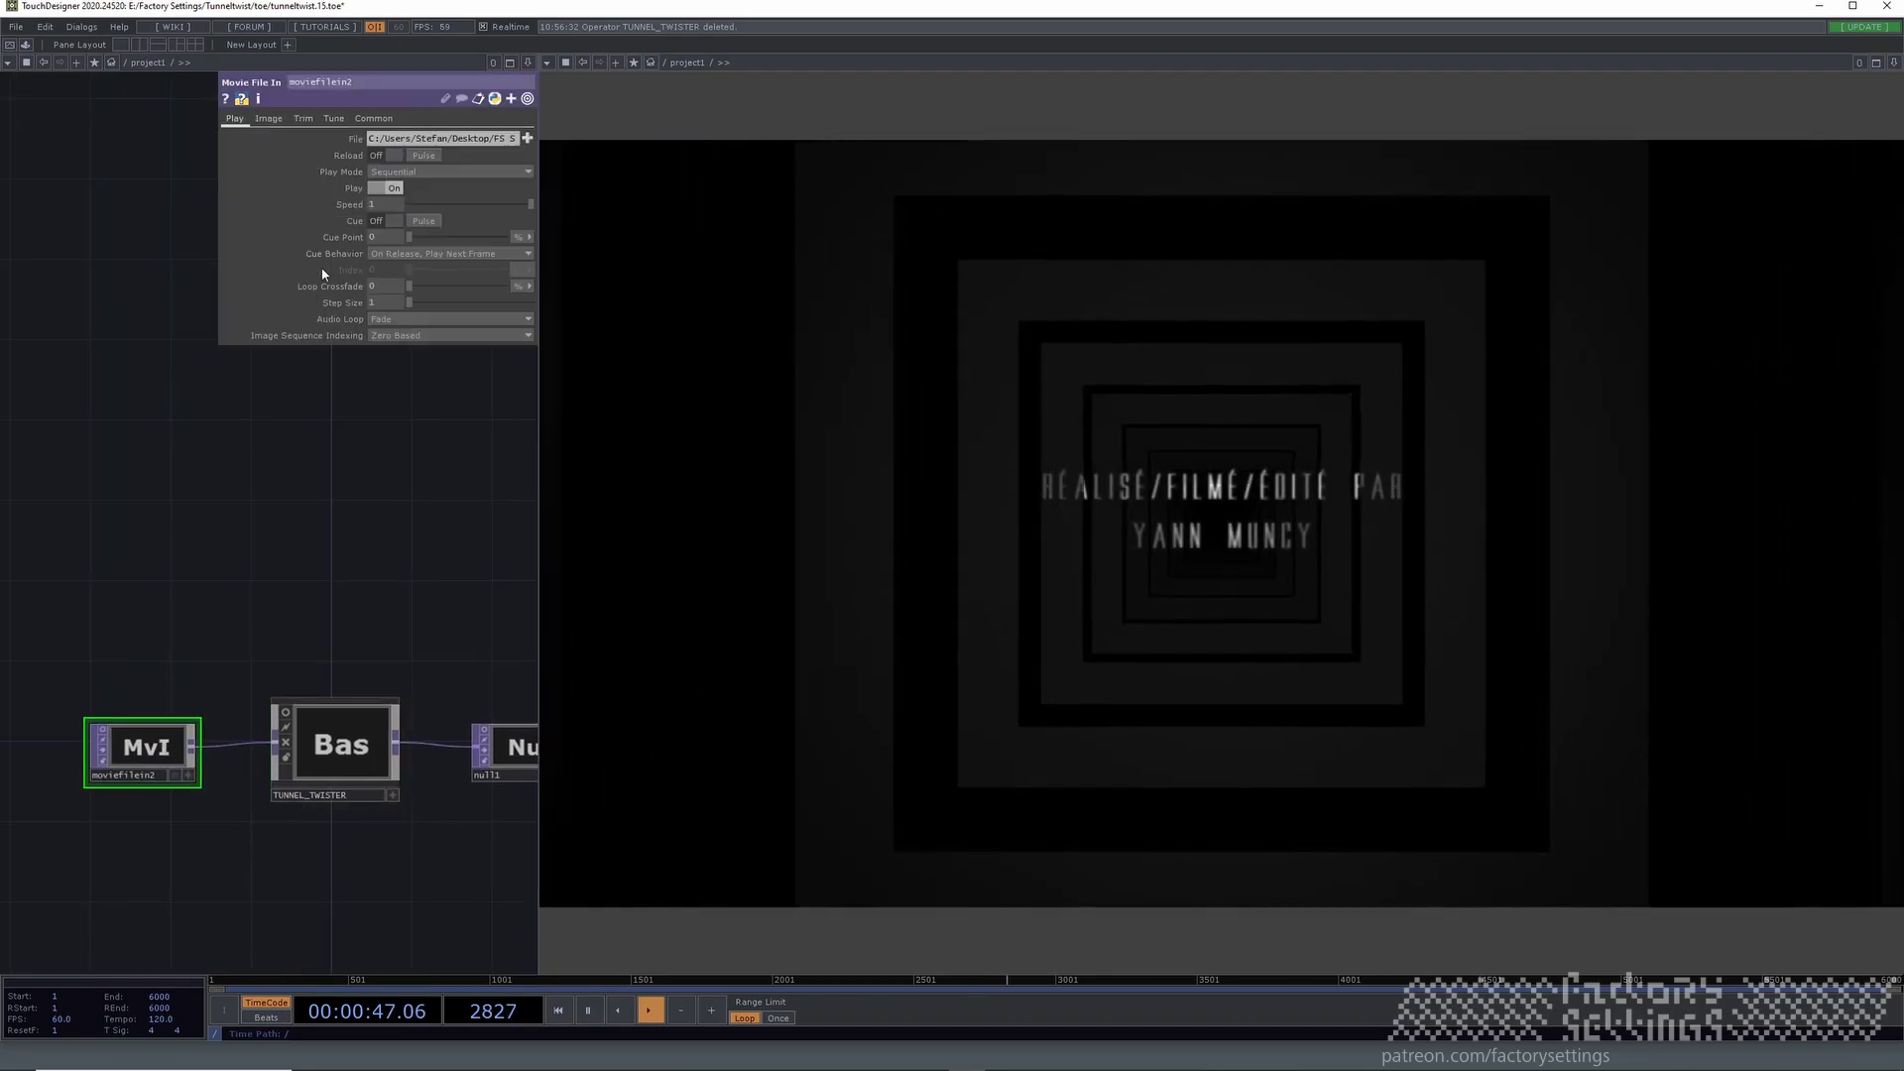
pyautogui.click(431, 220)
# Try hexagonal tunnel frames, toggling TUNNEL_TWISTER's Background off and back on.
pyautogui.moveTo(361, 468); pyautogui.dragTo(284, 494)
pyautogui.click(280, 758)
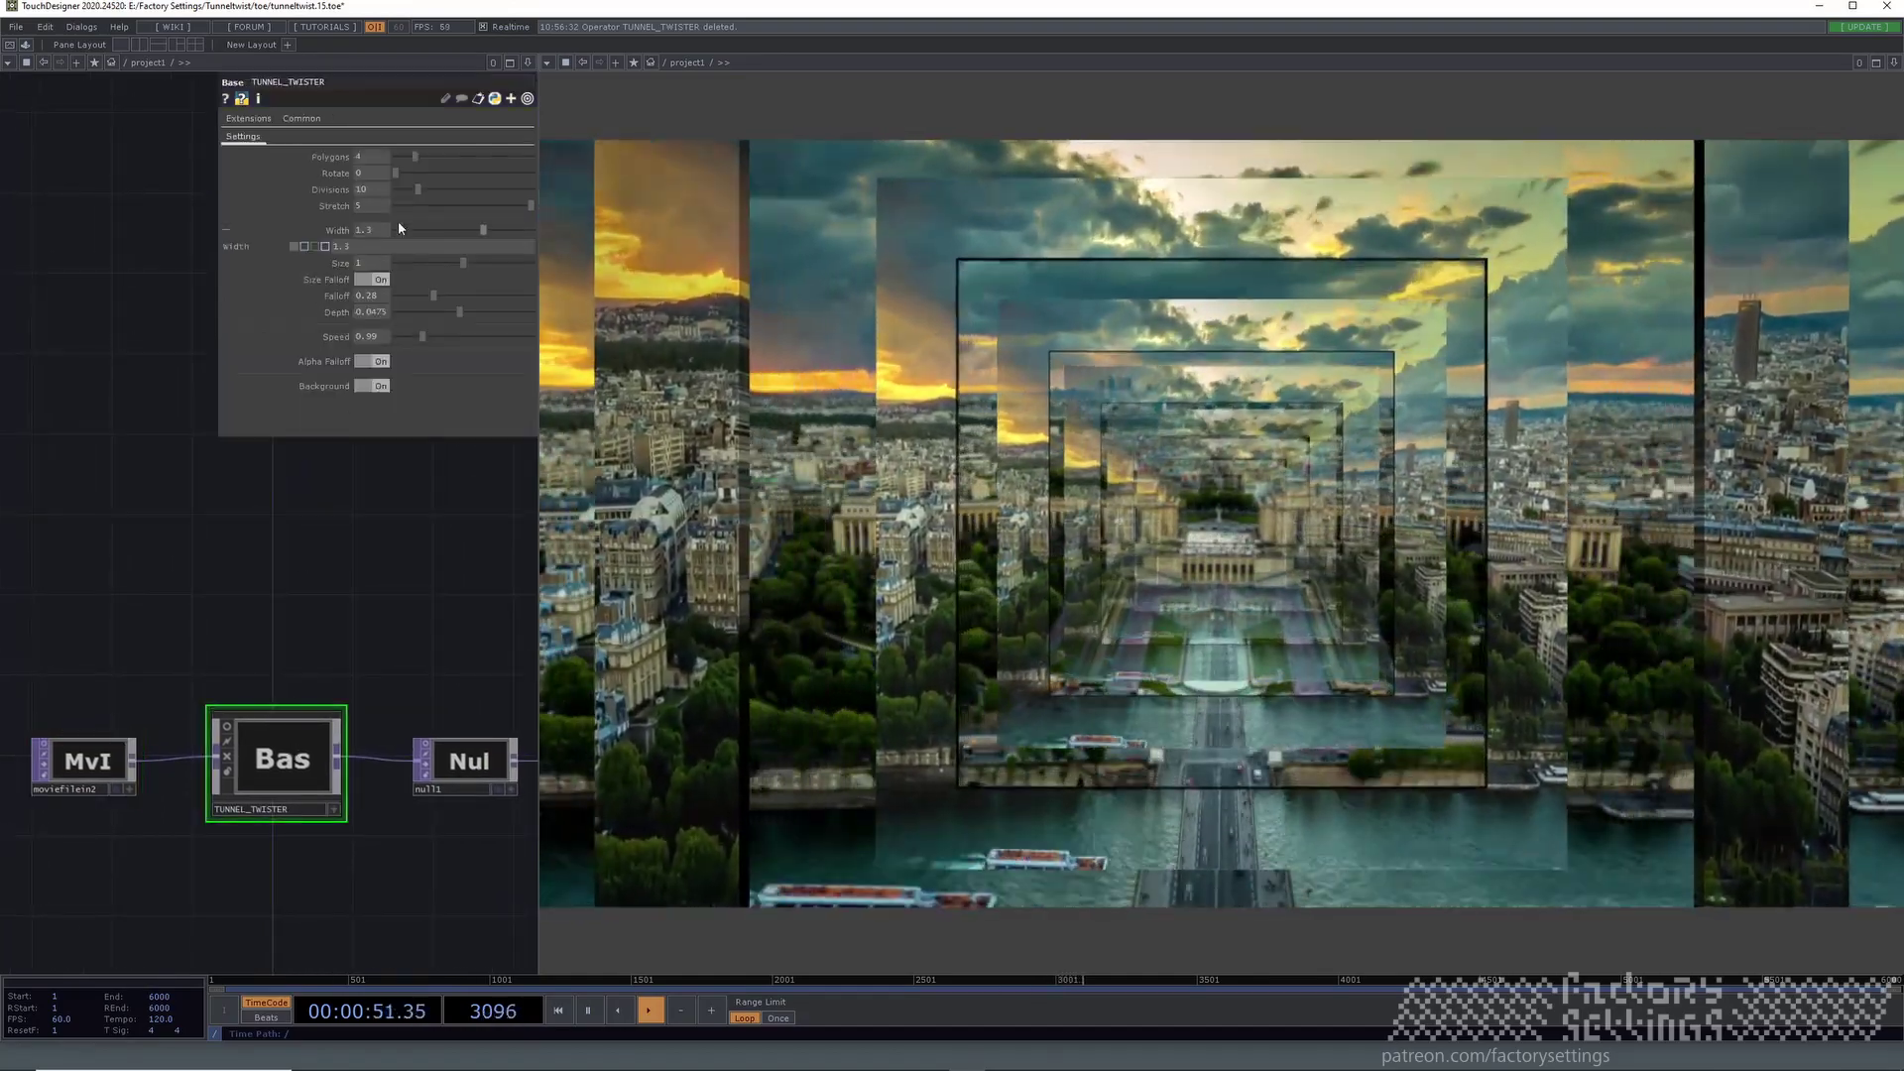
pyautogui.click(363, 387)
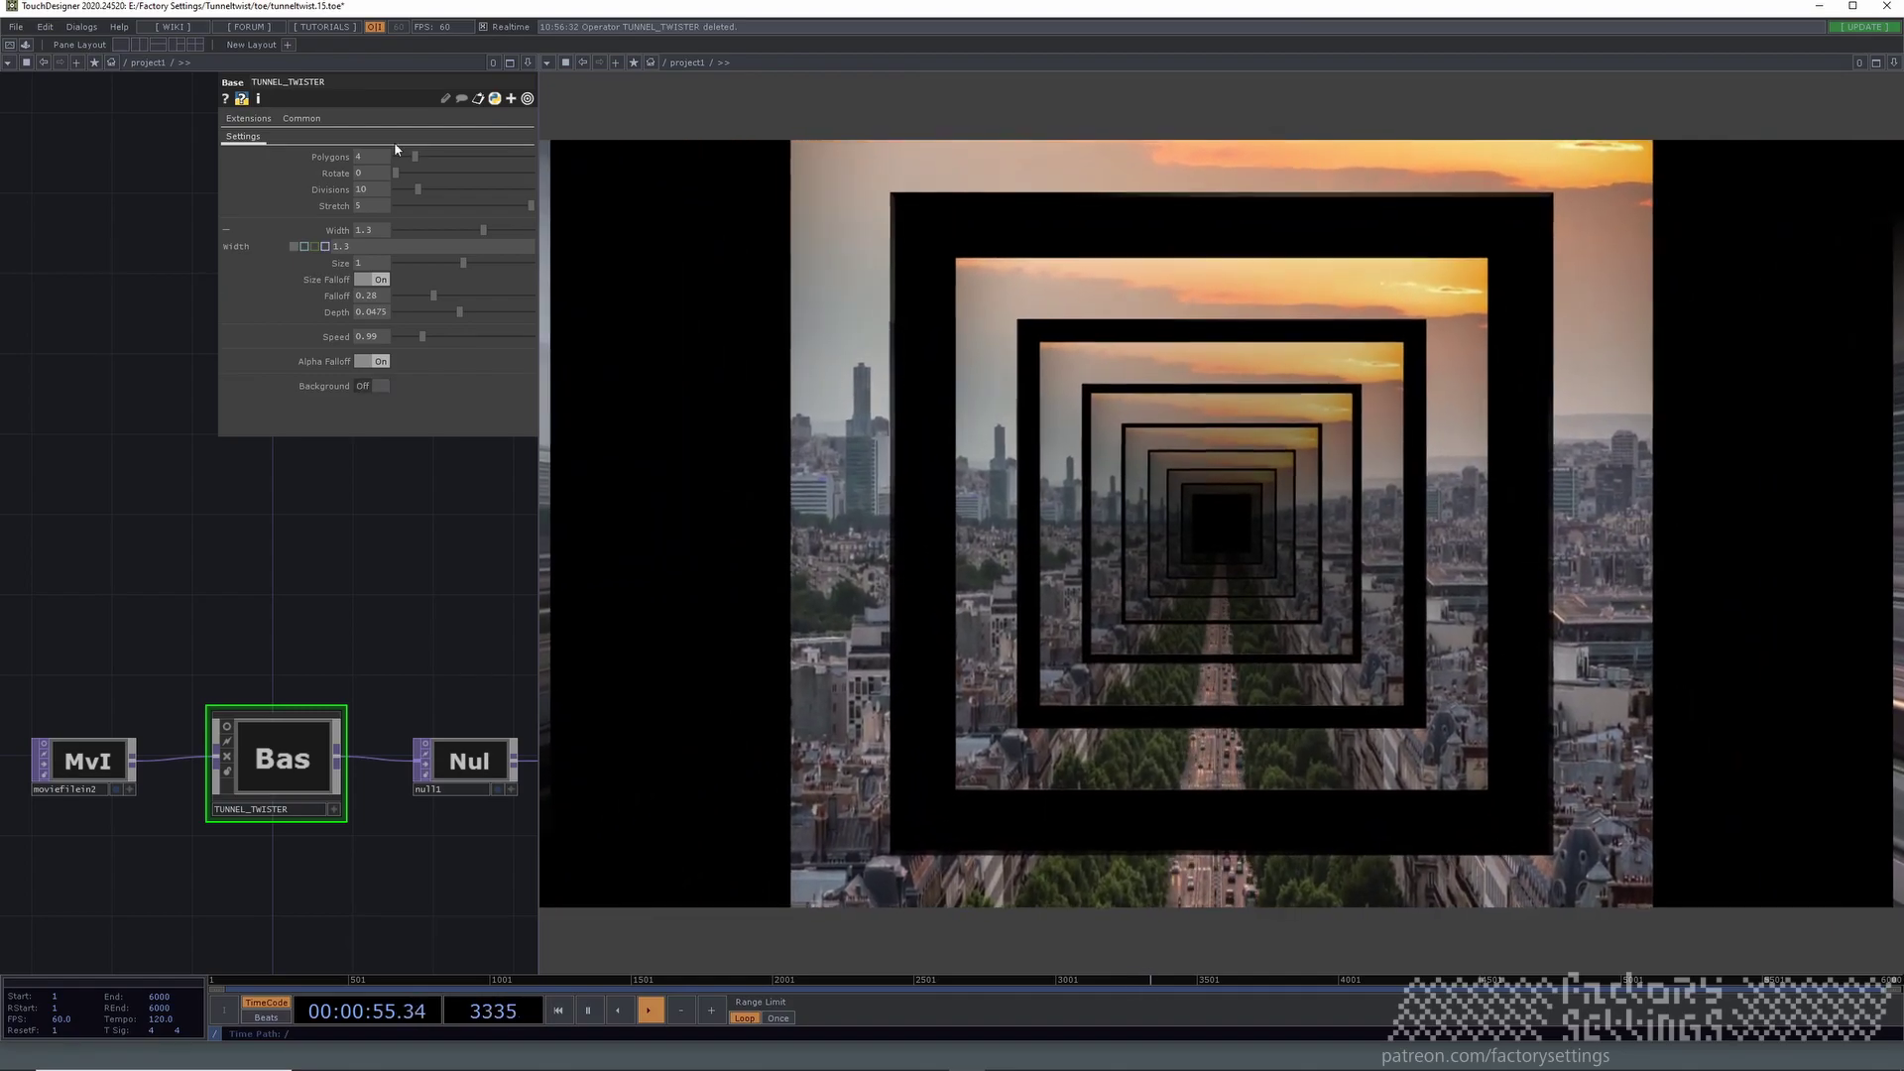
pyautogui.moveTo(415, 158); pyautogui.dragTo(453, 158)
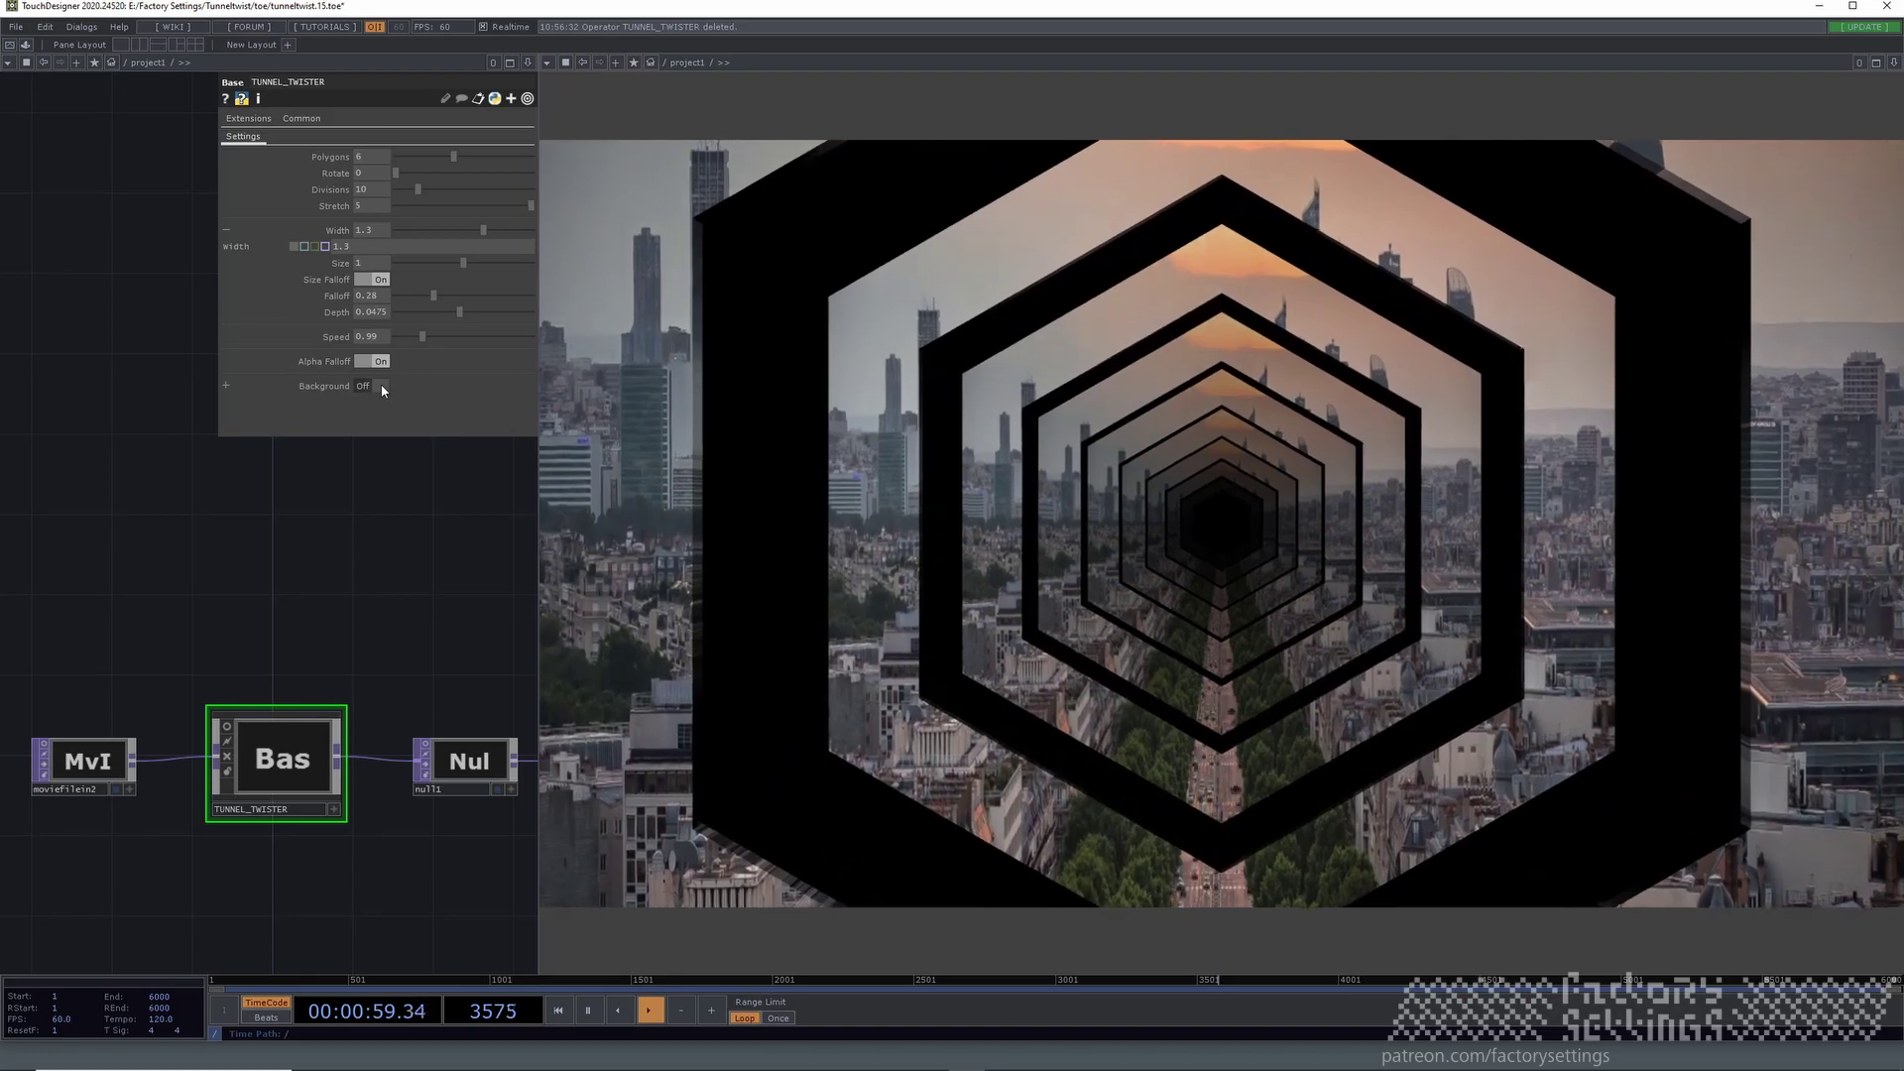
pyautogui.click(381, 384)
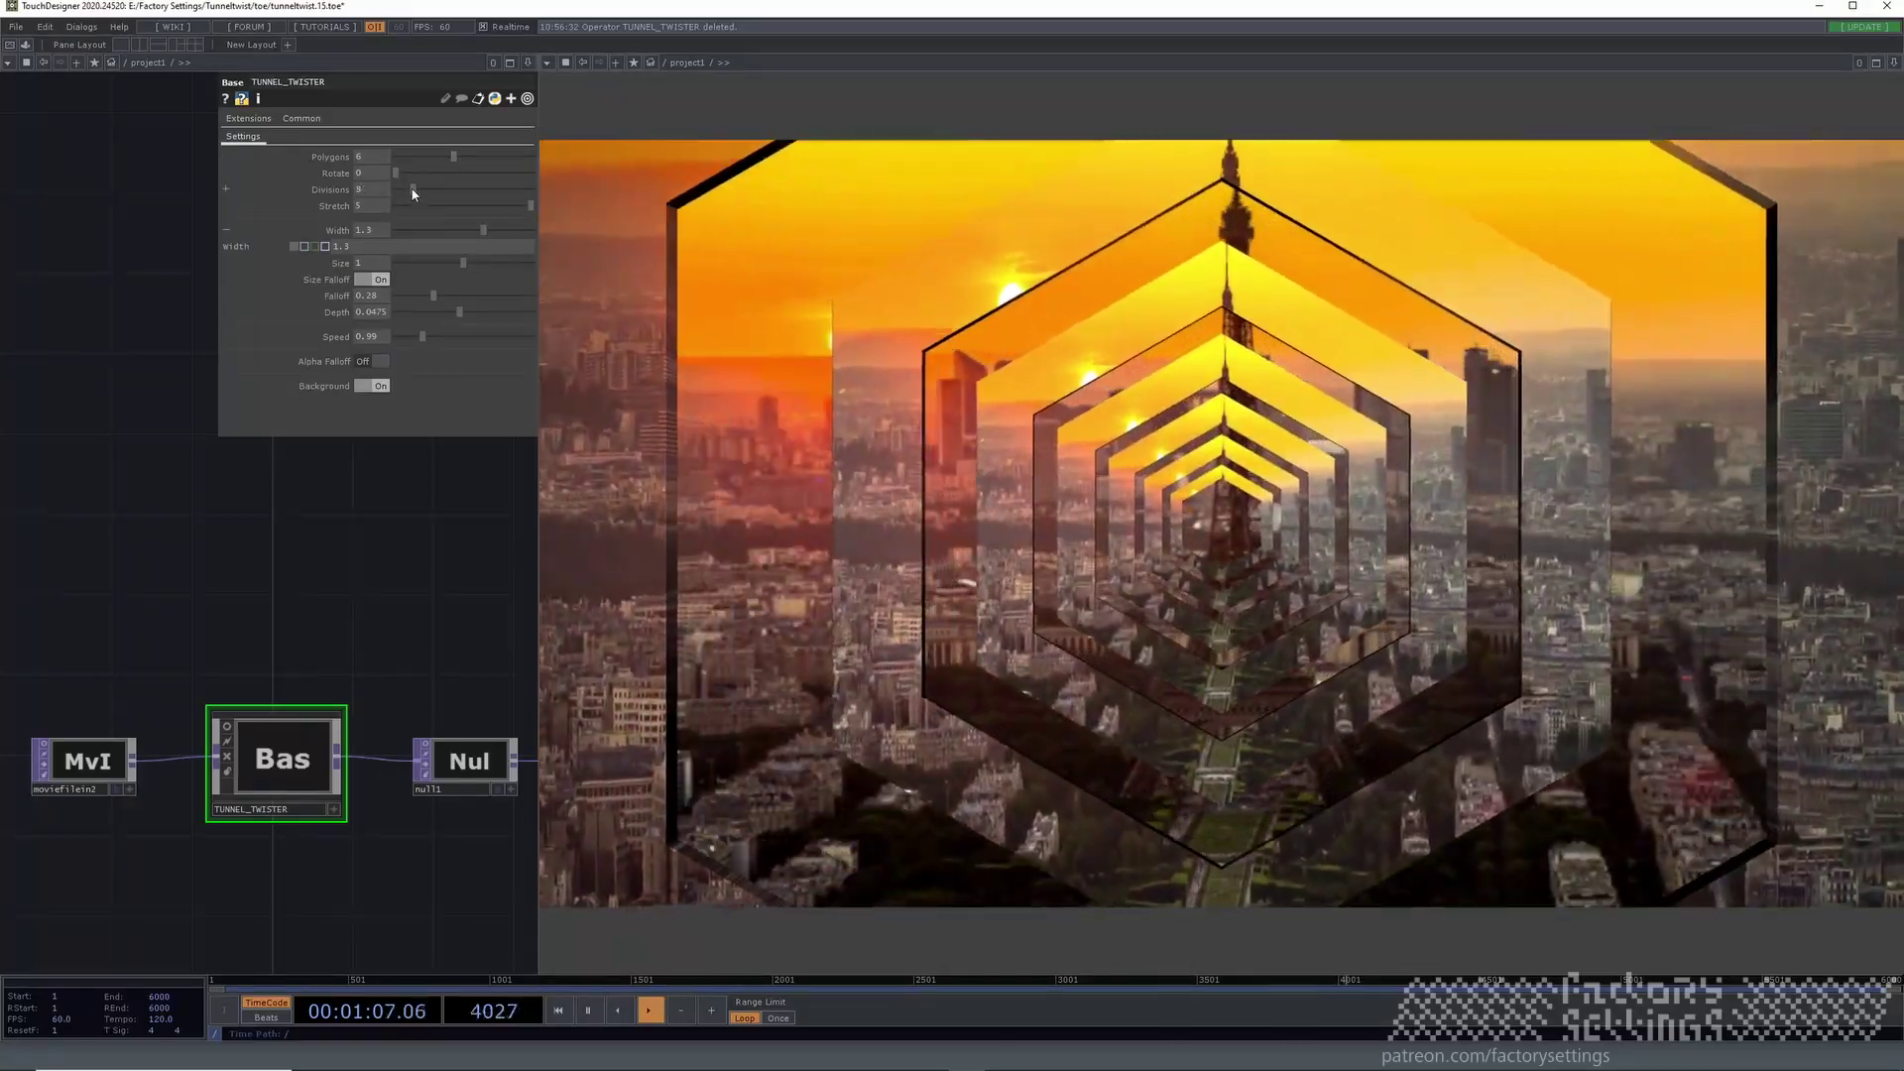
# Set Divisions to 10, Background Off and Alpha Falloff On.
pyautogui.moveTo(414, 193); pyautogui.dragTo(436, 162)
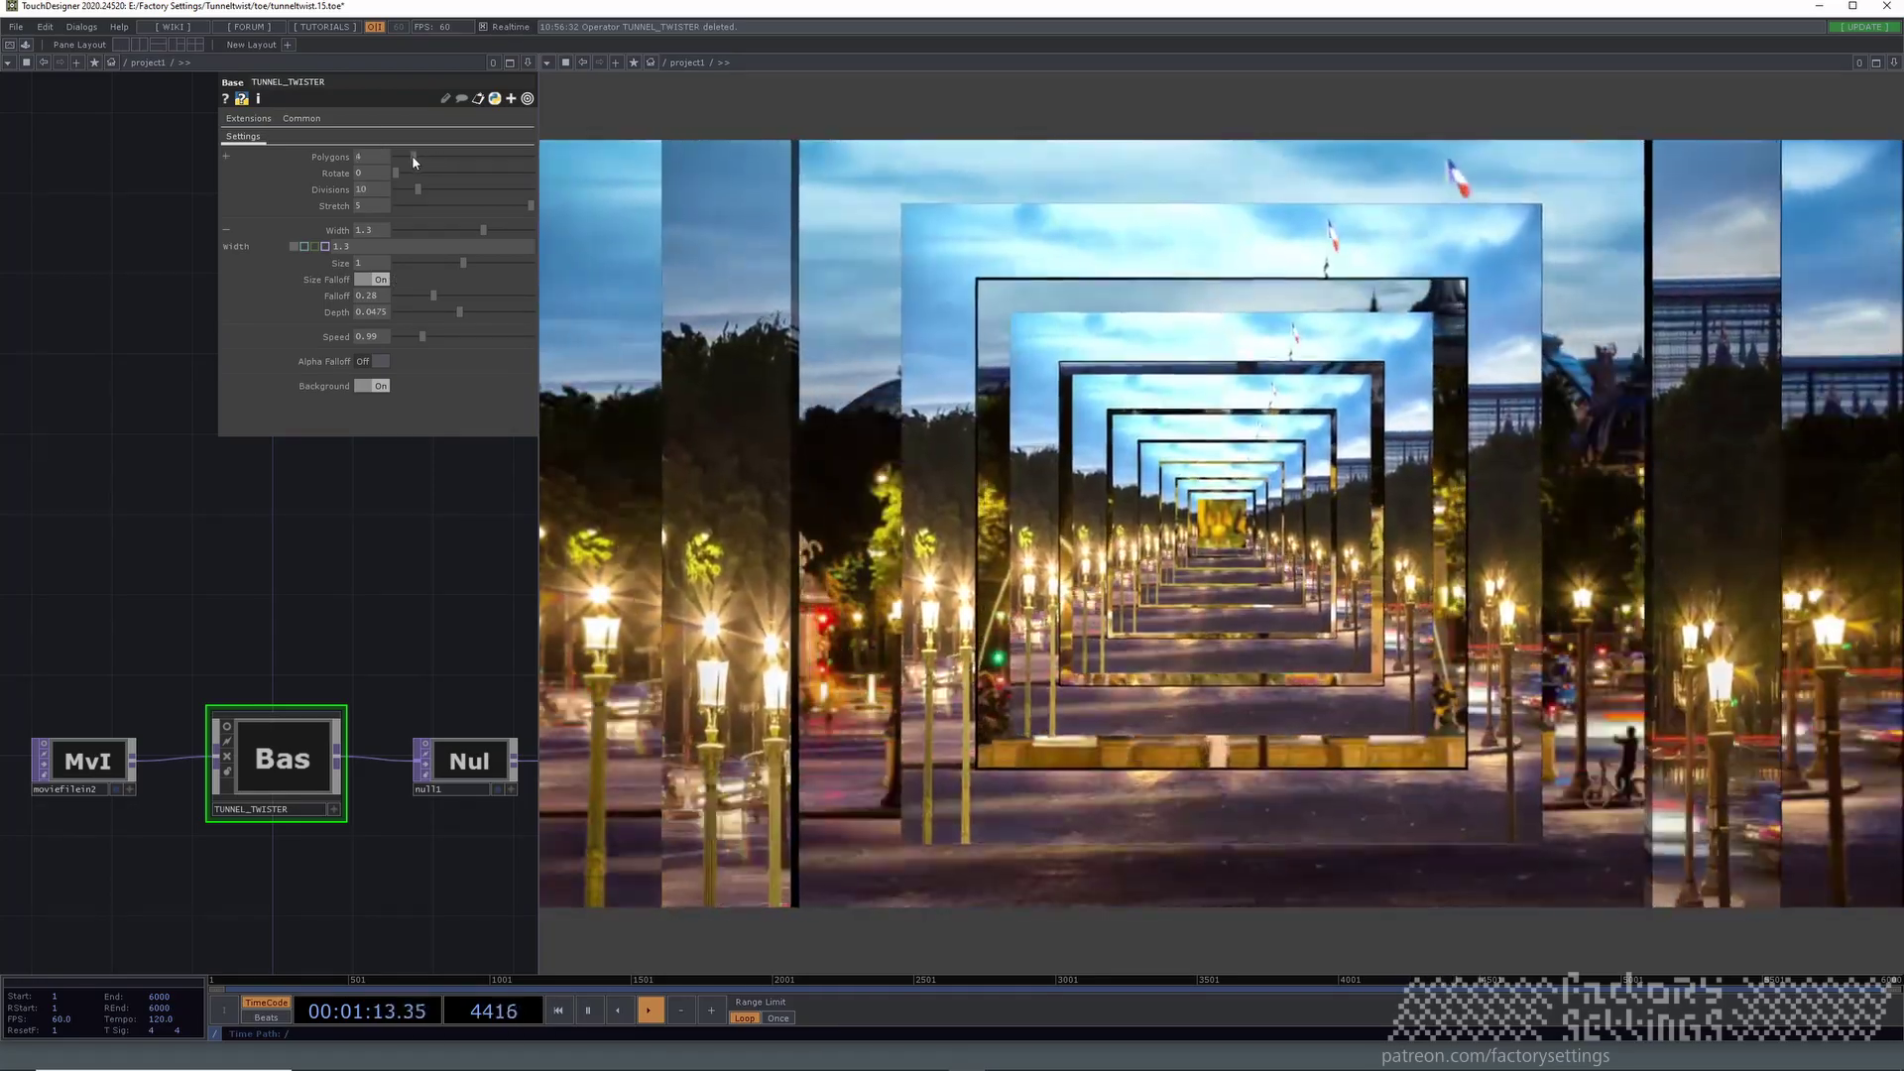
pyautogui.click(369, 385)
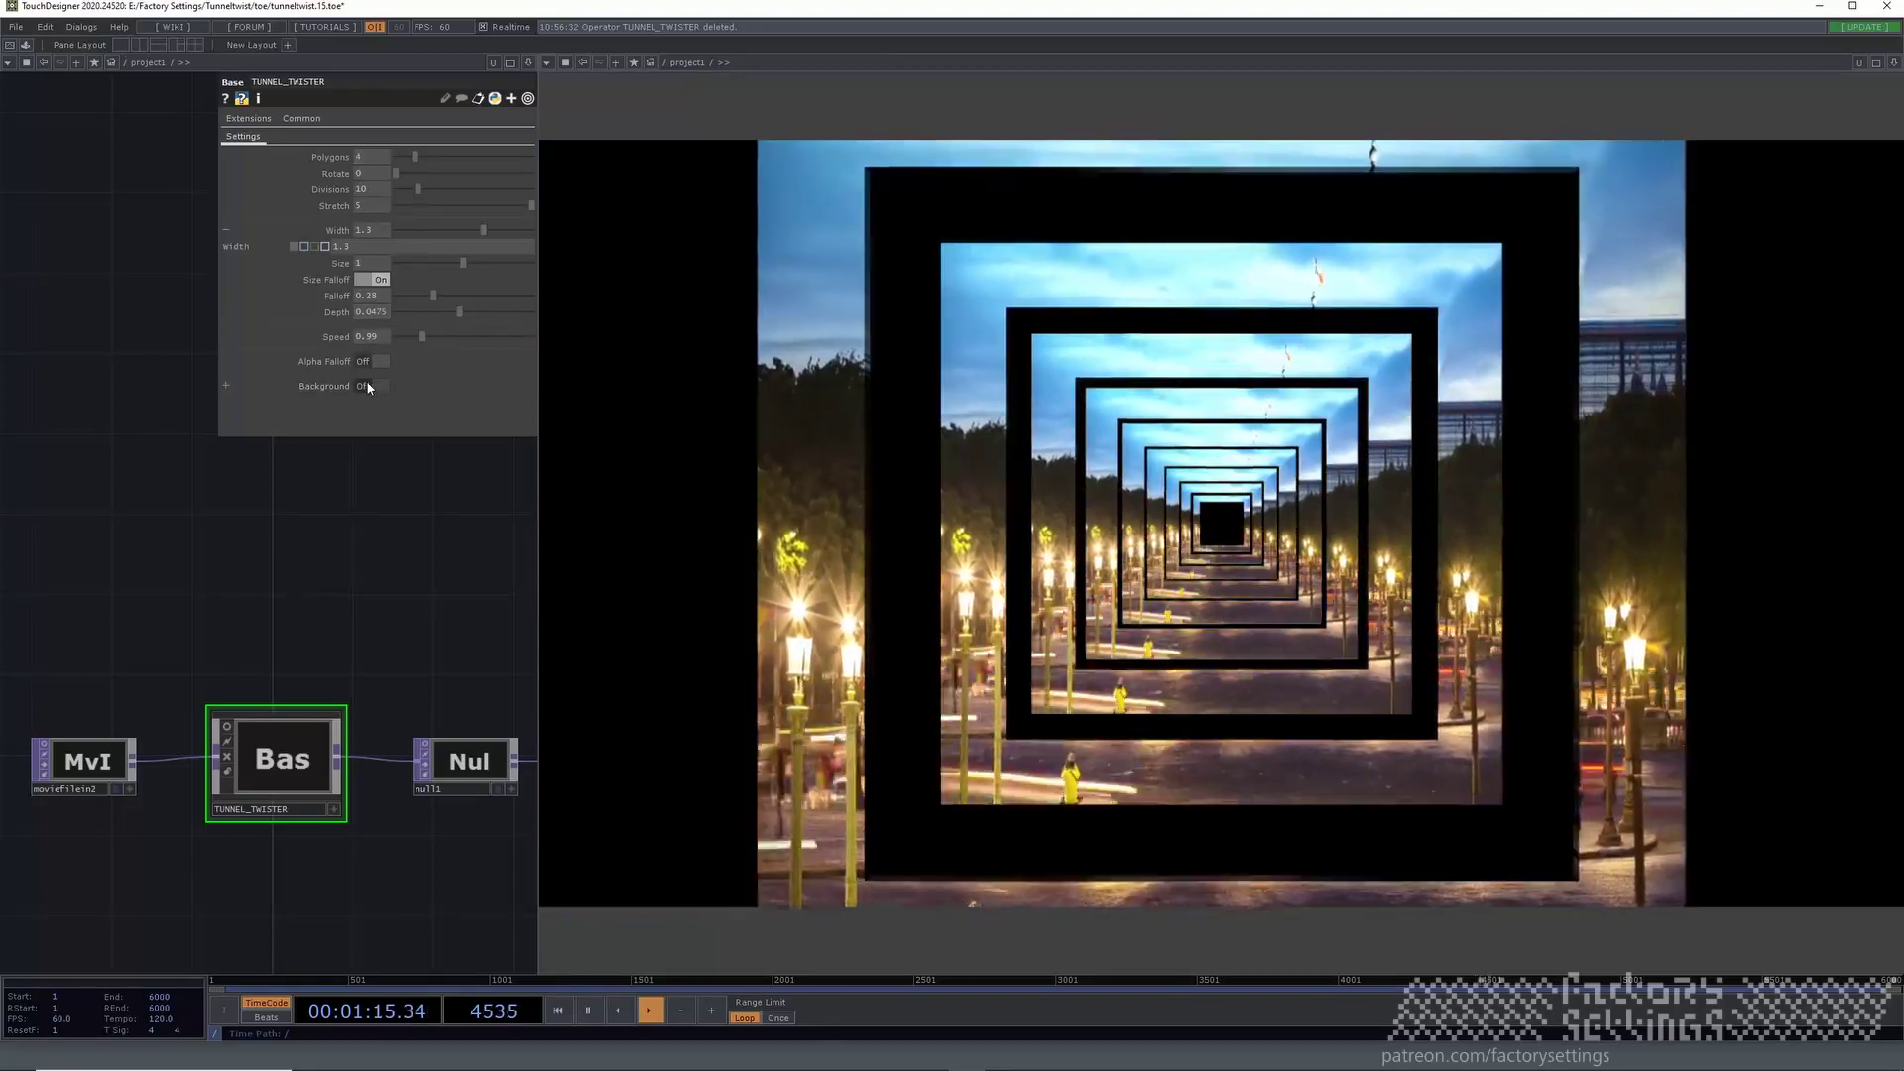
pyautogui.click(377, 363)
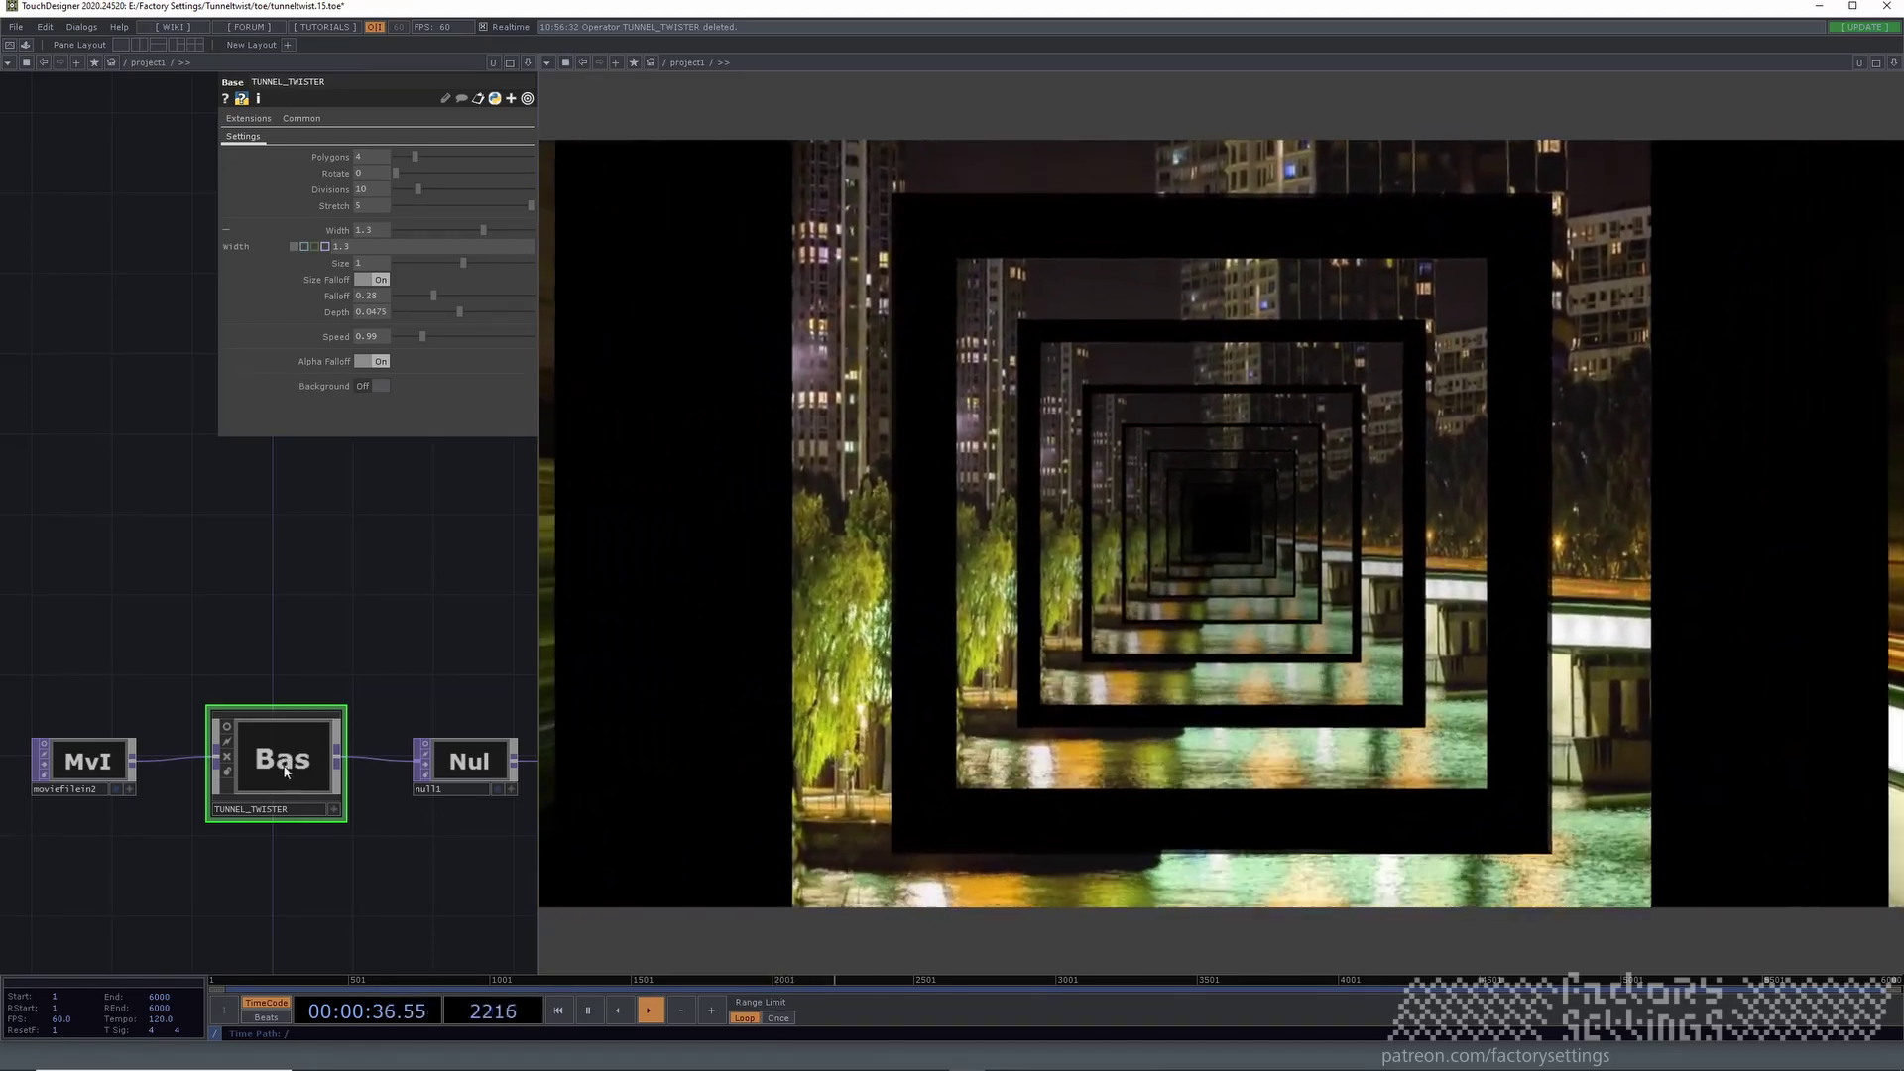
pyautogui.scroll(2, 277, 738)
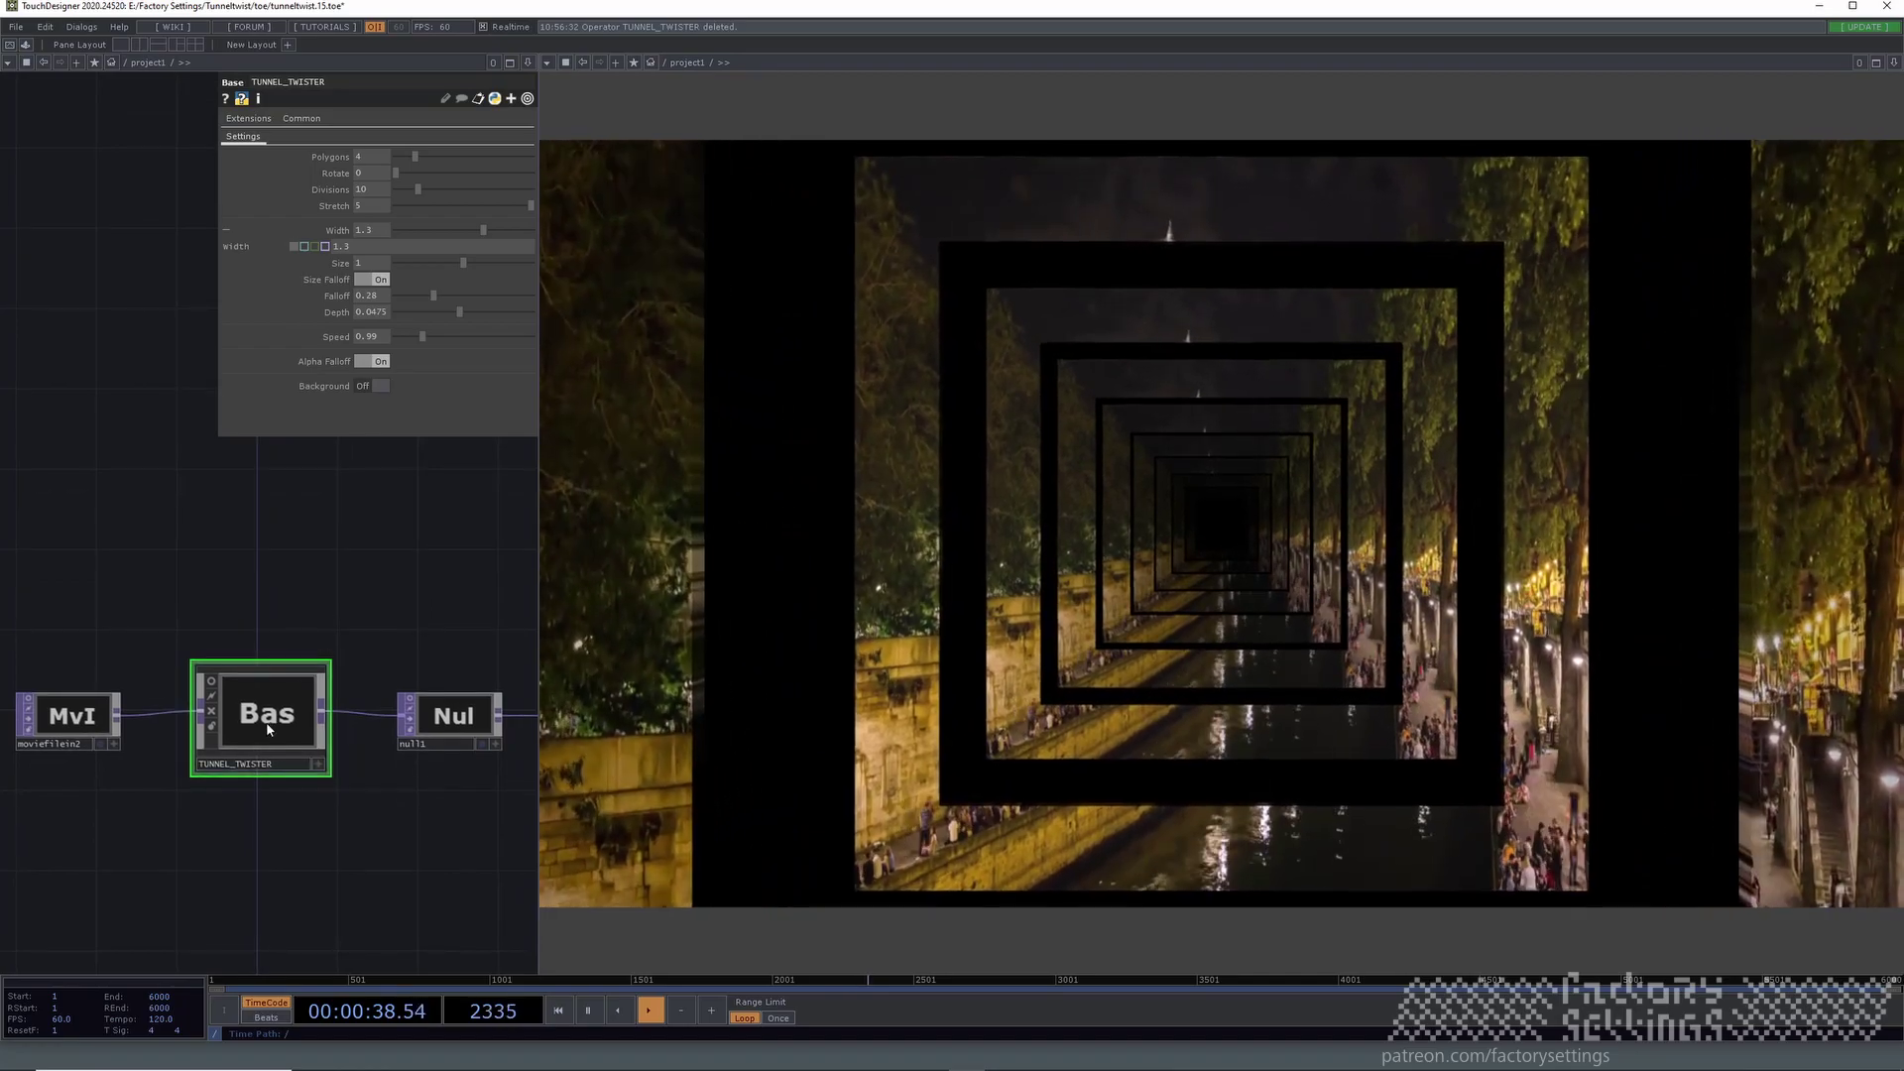
pyautogui.scroll(-2, 265, 722)
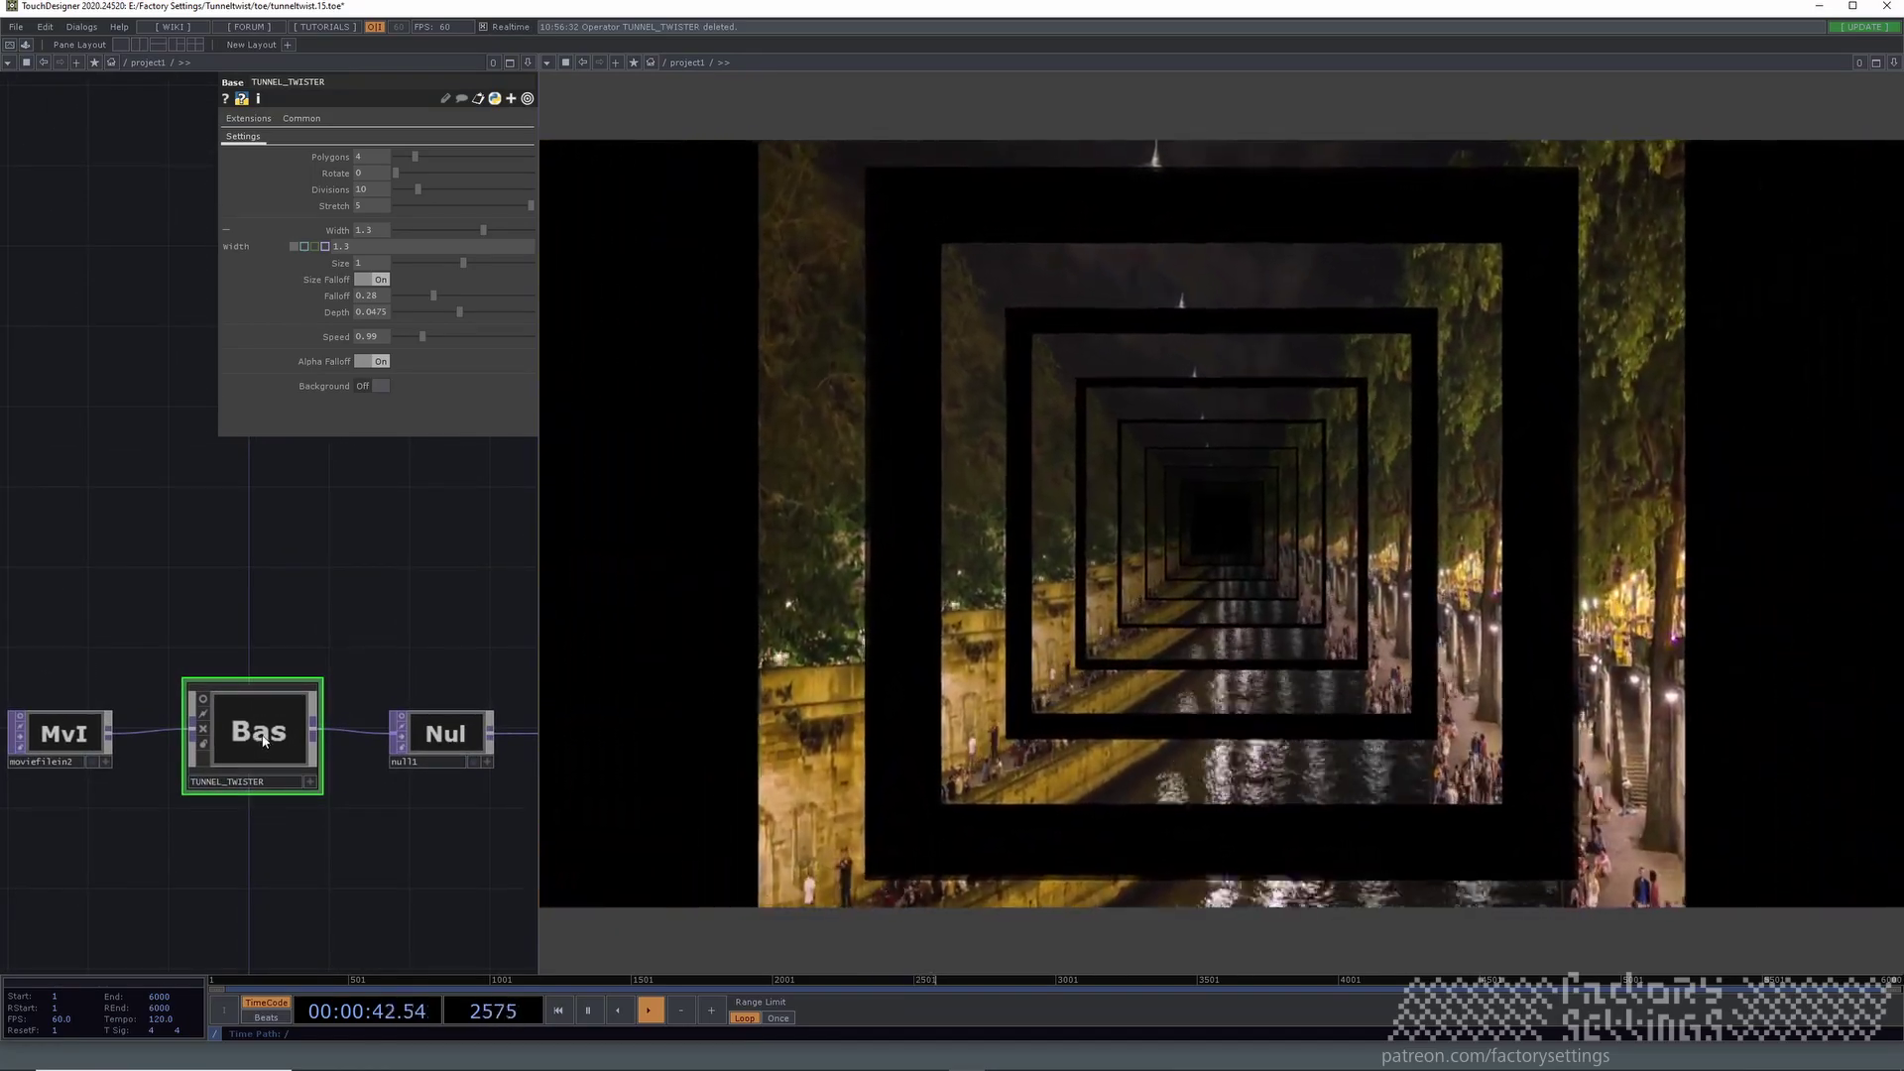
pyautogui.scroll(1, 273, 704)
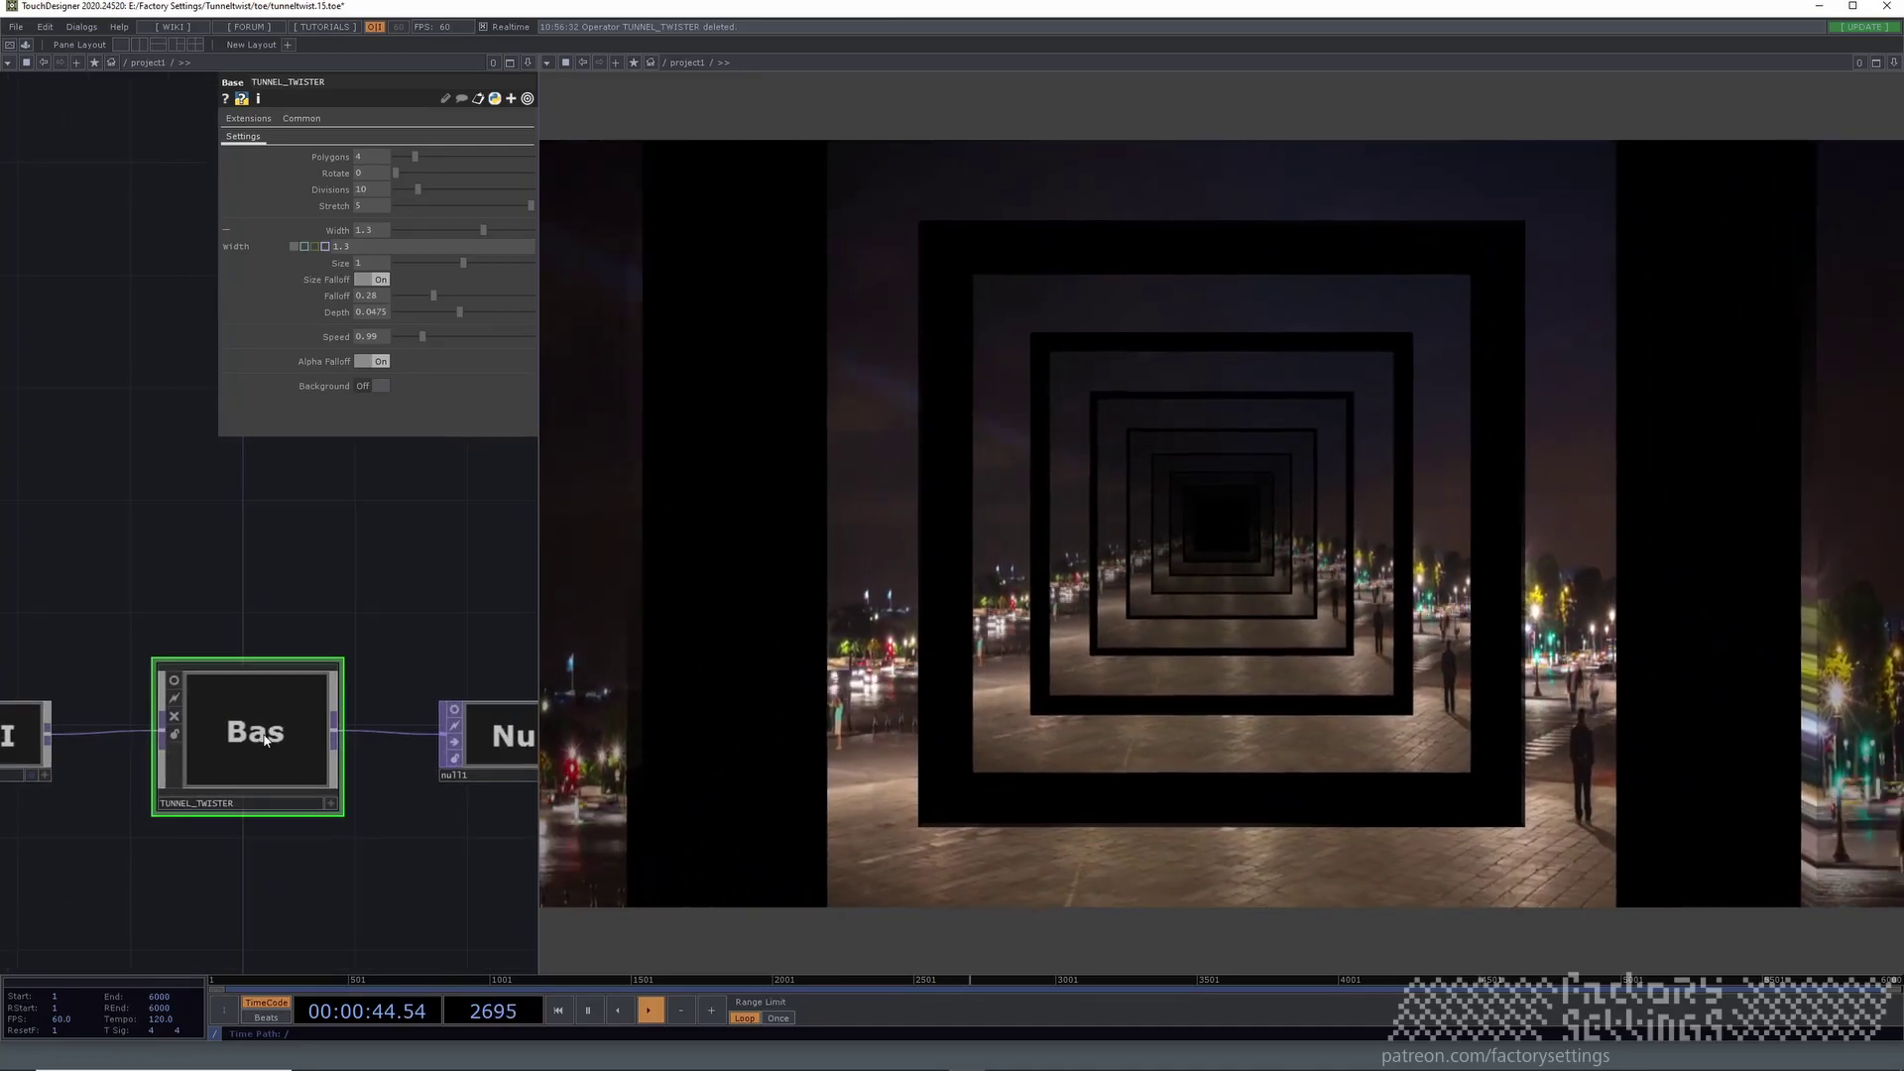
pyautogui.scroll(-1, 284, 649)
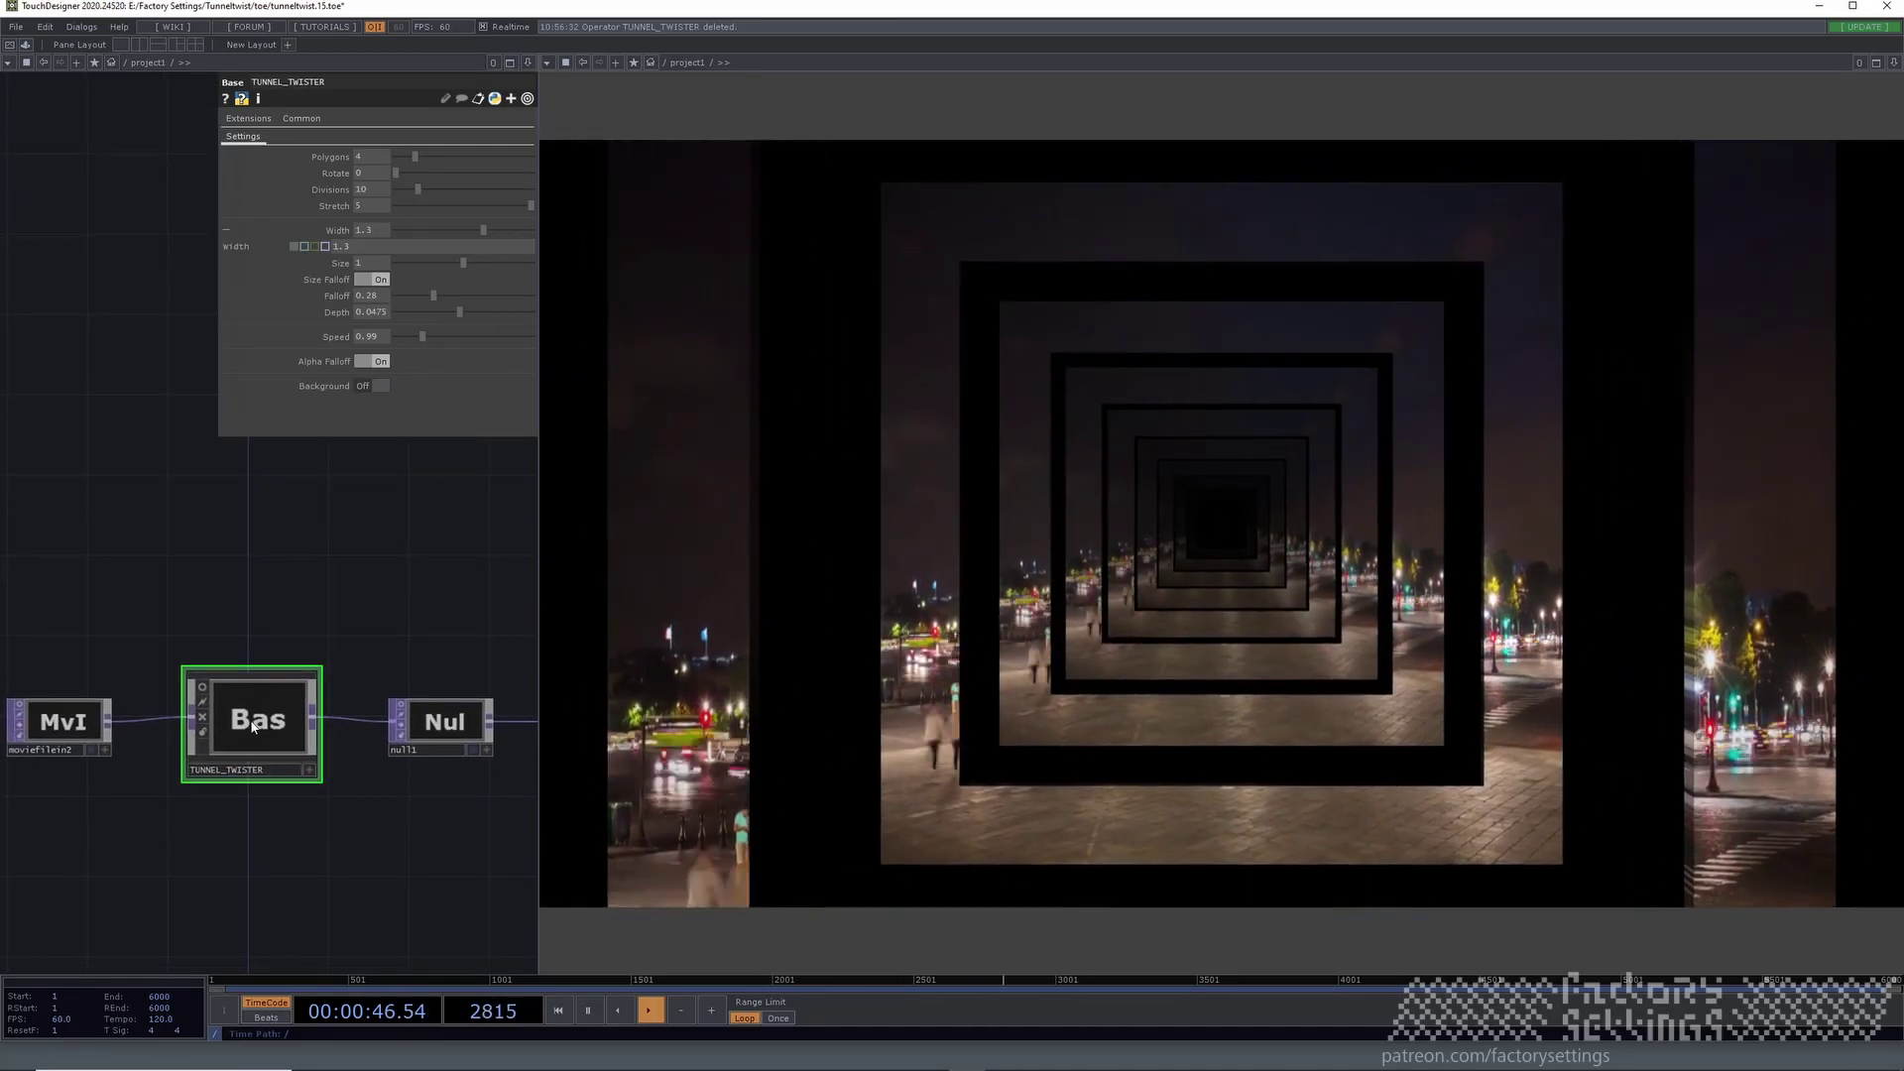
pyautogui.scroll(1, 281, 723)
pyautogui.scroll(-1, 281, 723)
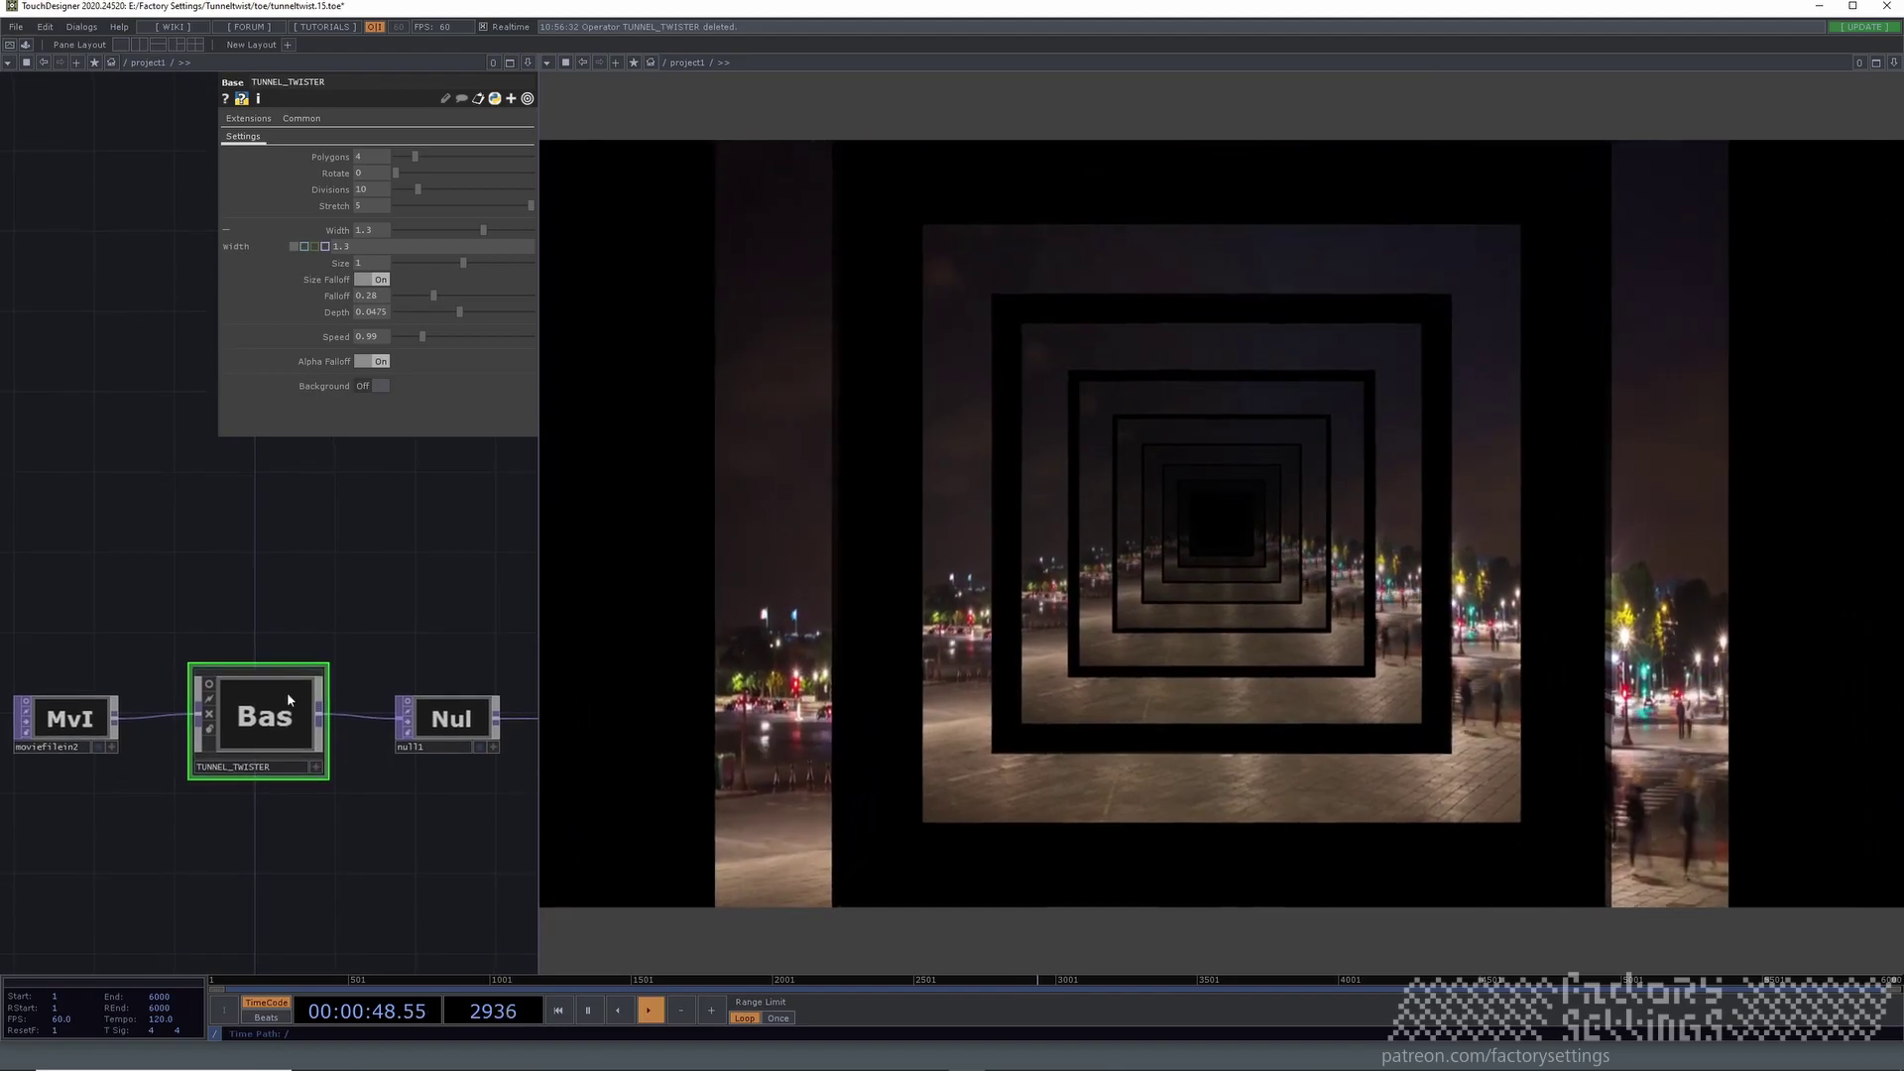